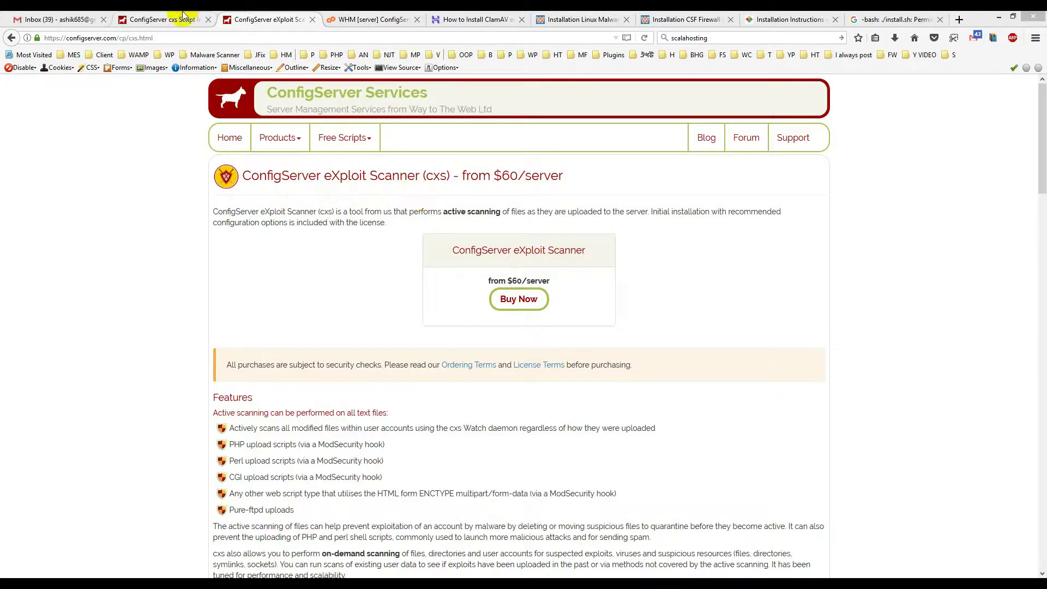
# - Copy the cxs wget download command from the installer page and focus the root SSH terminal
pyautogui.click(164, 19)
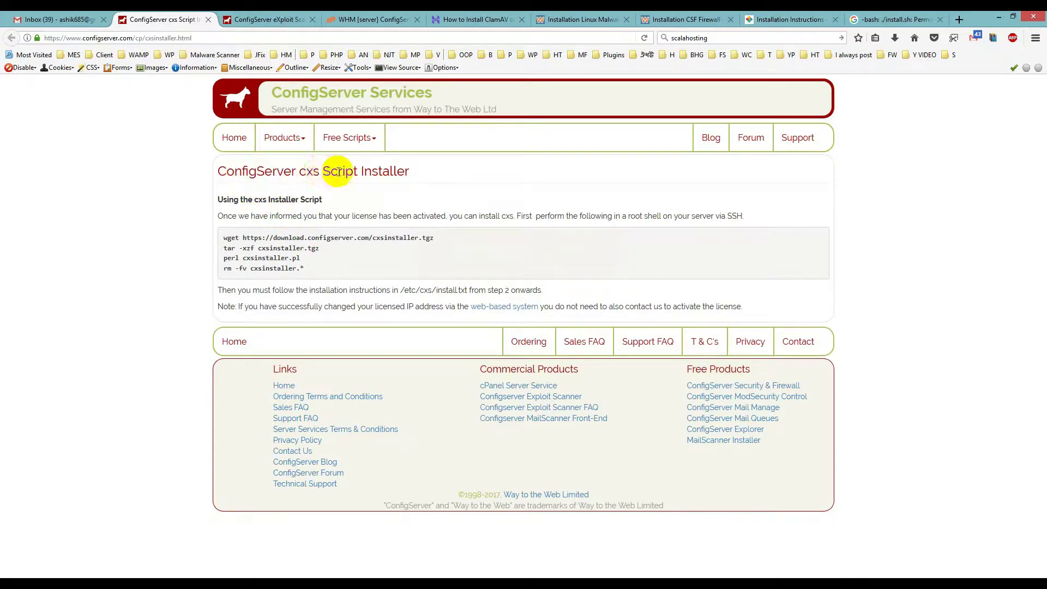
pyautogui.moveTo(412, 171); pyautogui.dragTo(218, 170)
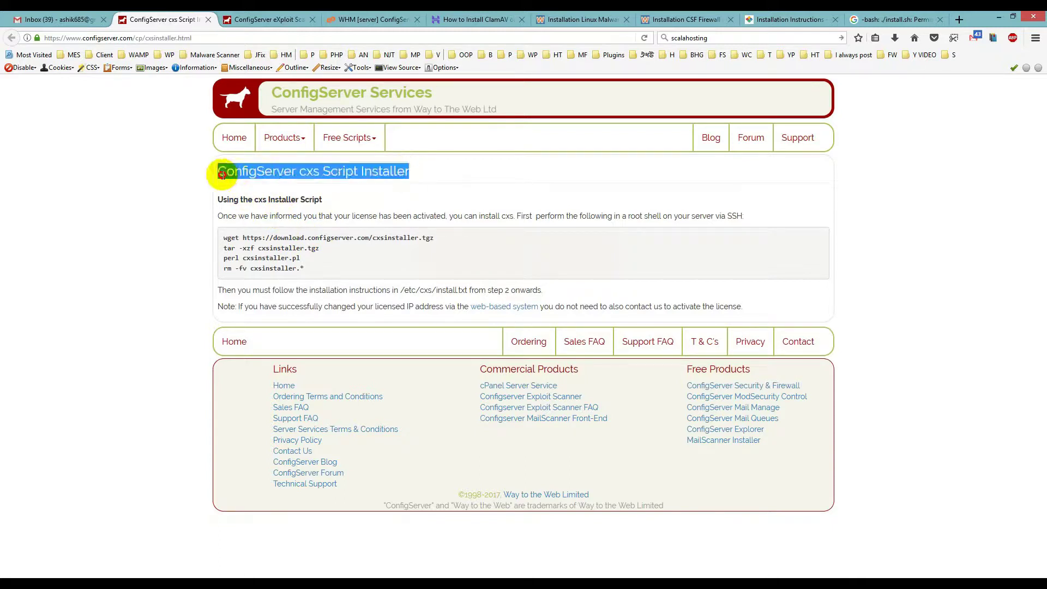
pyautogui.moveTo(435, 238); pyautogui.dragTo(221, 237)
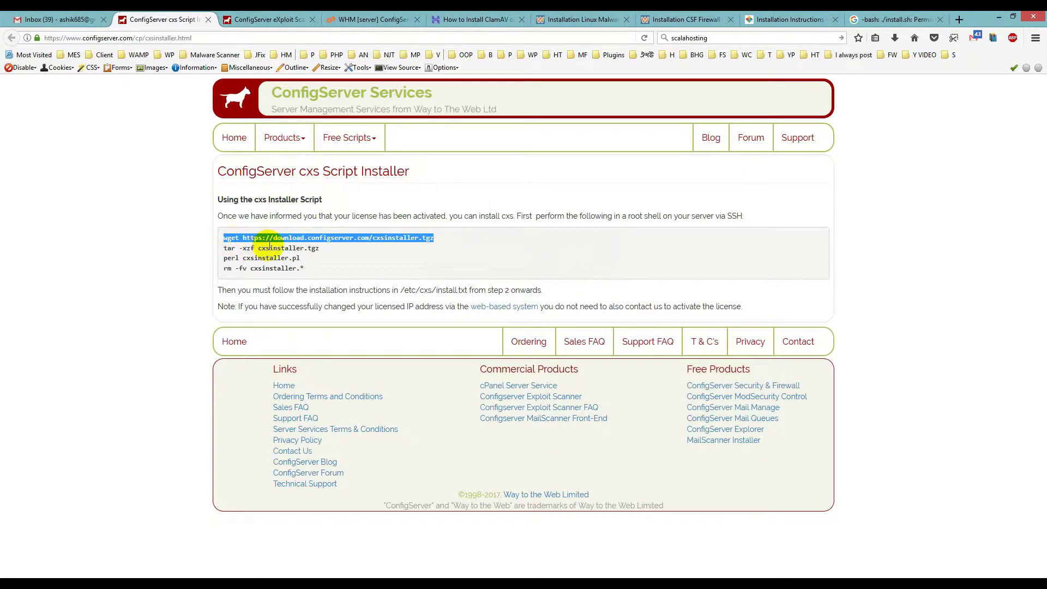
pyautogui.rightClick(280, 237)
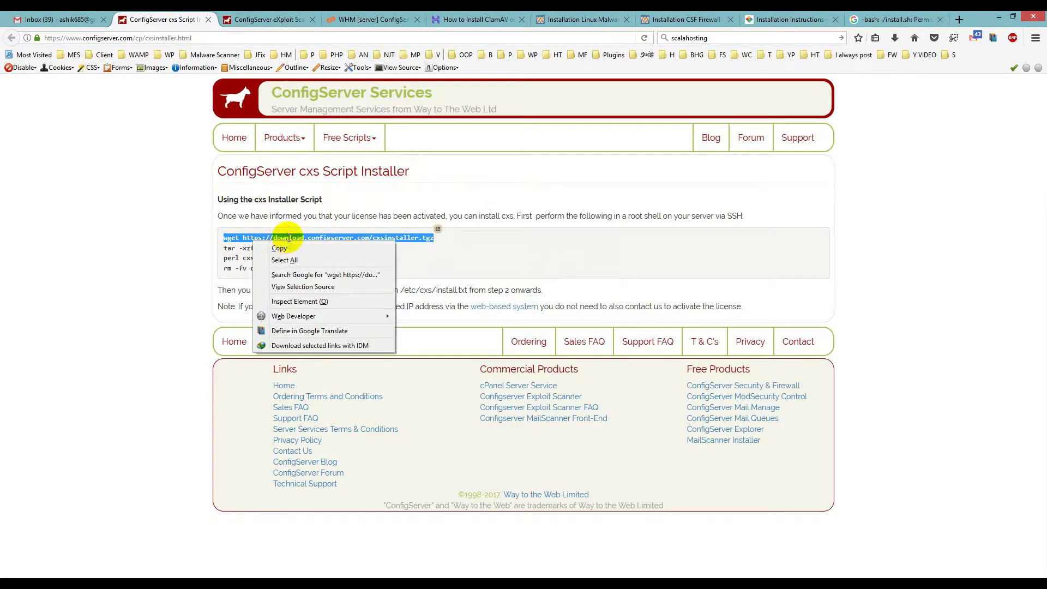
pyautogui.click(288, 248)
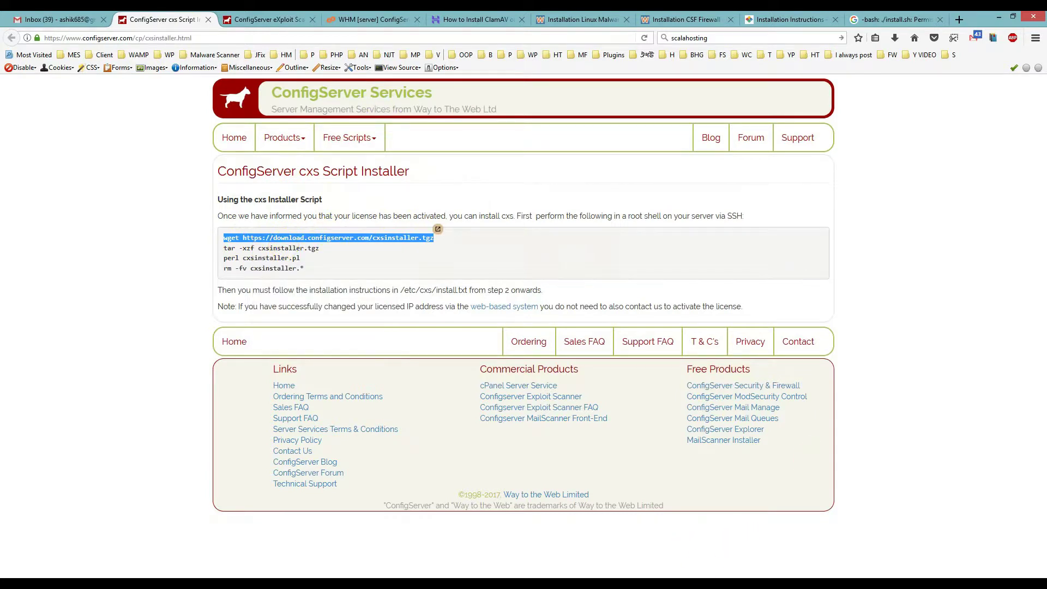
pyautogui.hotkey('alt', 'Tab')
pyautogui.click(617, 427)
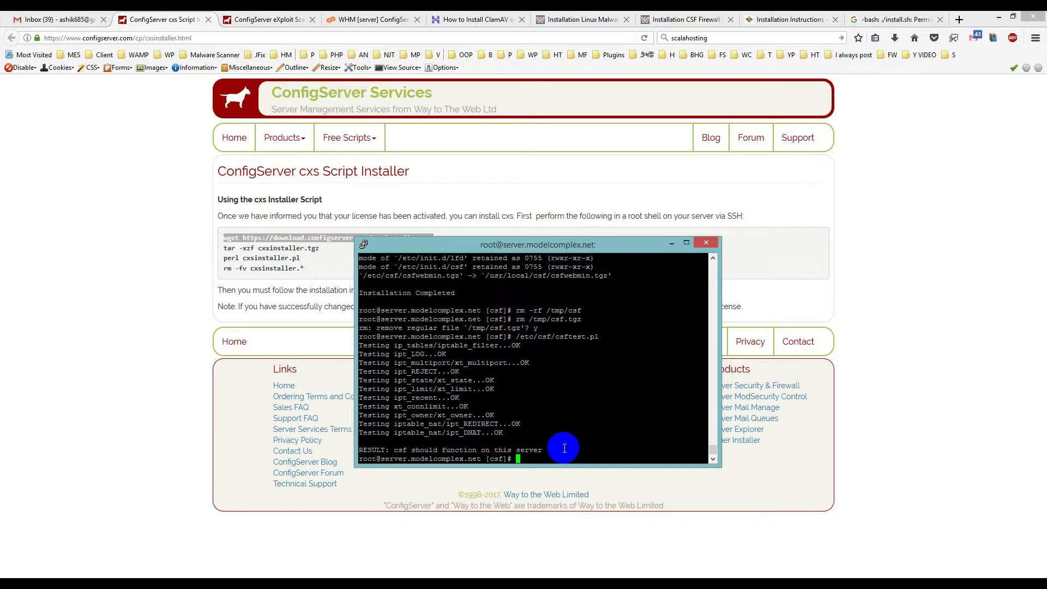
# - Run the pasted wget command in a fresh session to download cxsinstaller.tgz
pyautogui.click(646, 565)
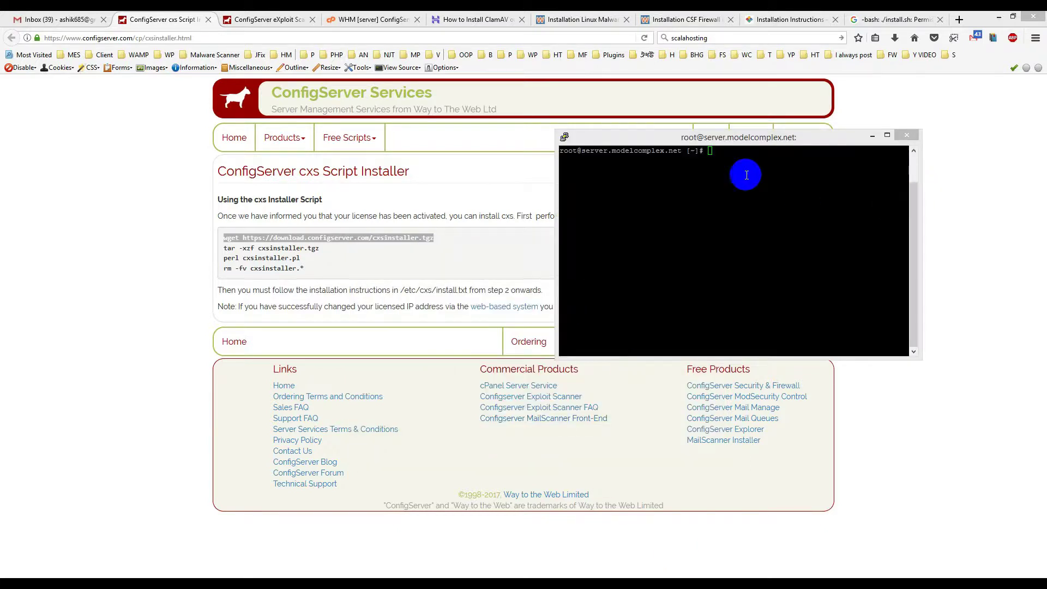
pyautogui.rightClick(305, 238)
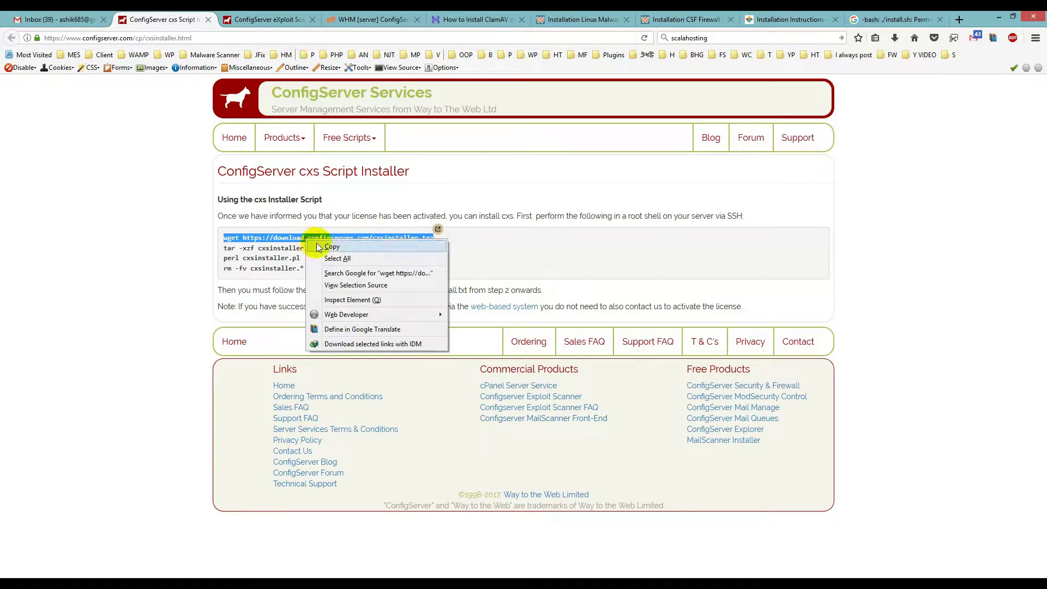
pyautogui.click(328, 246)
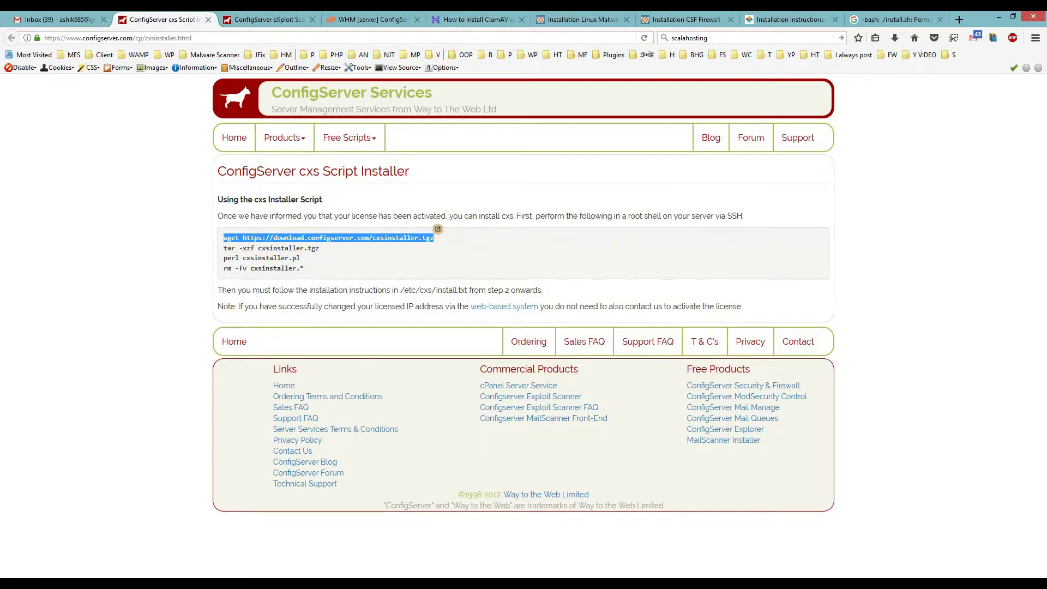
pyautogui.hotkey('alt', 'Tab')
pyautogui.rightClick(817, 225)
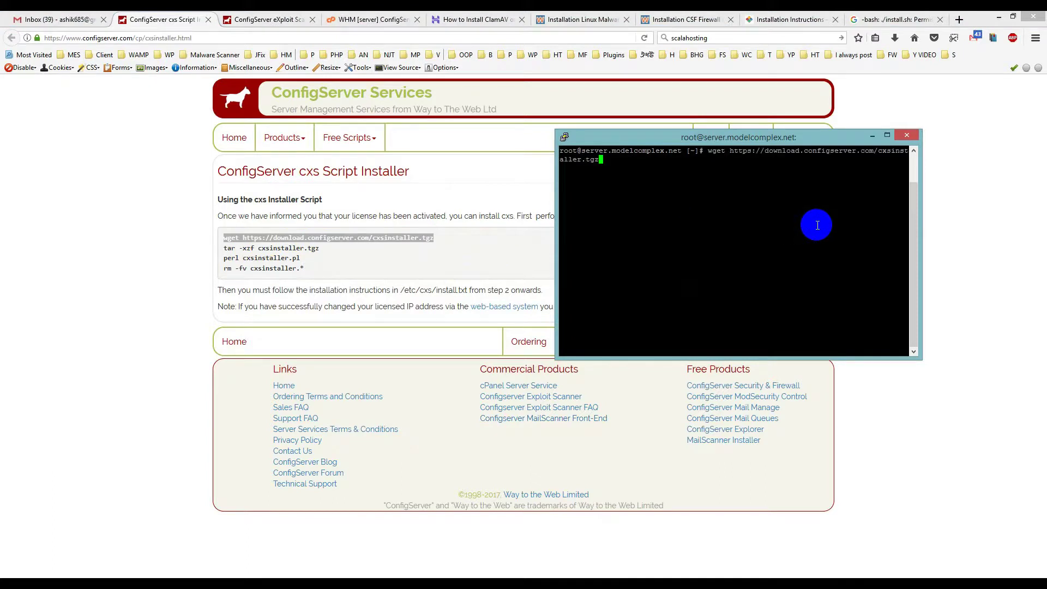
pyautogui.press('Return')
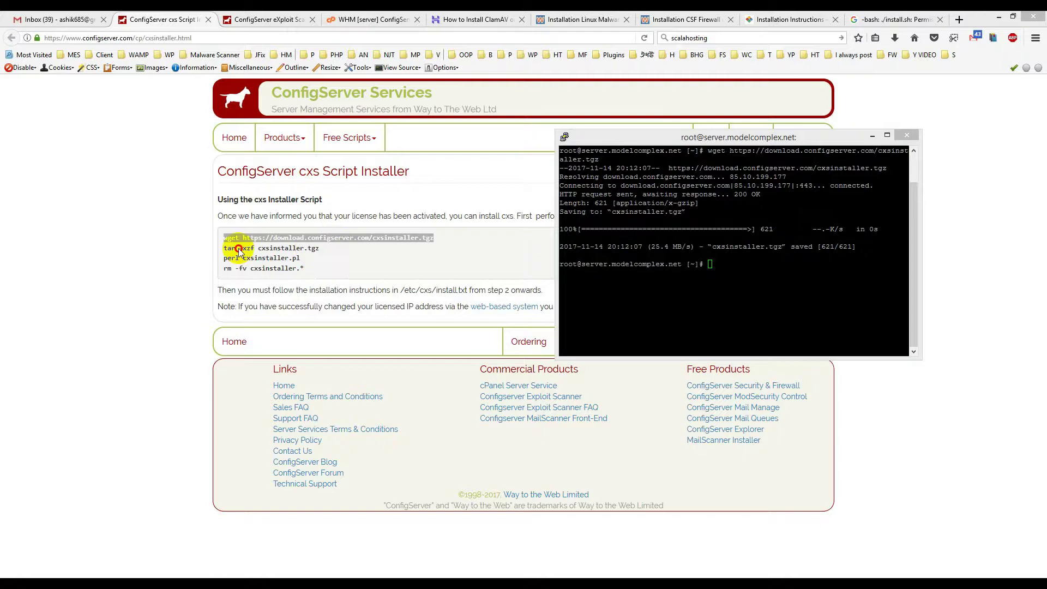
# - Extract the archive with 'tar -xzf cxsinstaller.tgz' in the home directory
pyautogui.moveTo(225, 248)
pyautogui.mouseDown()
pyautogui.moveTo(311, 251)
pyautogui.moveTo(224, 248)
pyautogui.mouseUp()
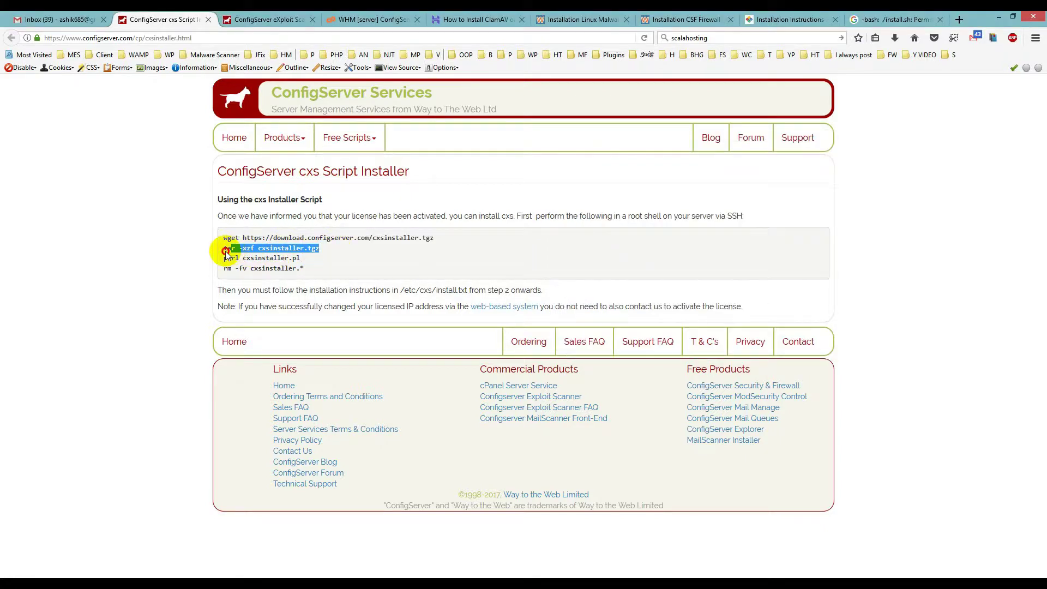
pyautogui.rightClick(244, 249)
pyautogui.click(270, 260)
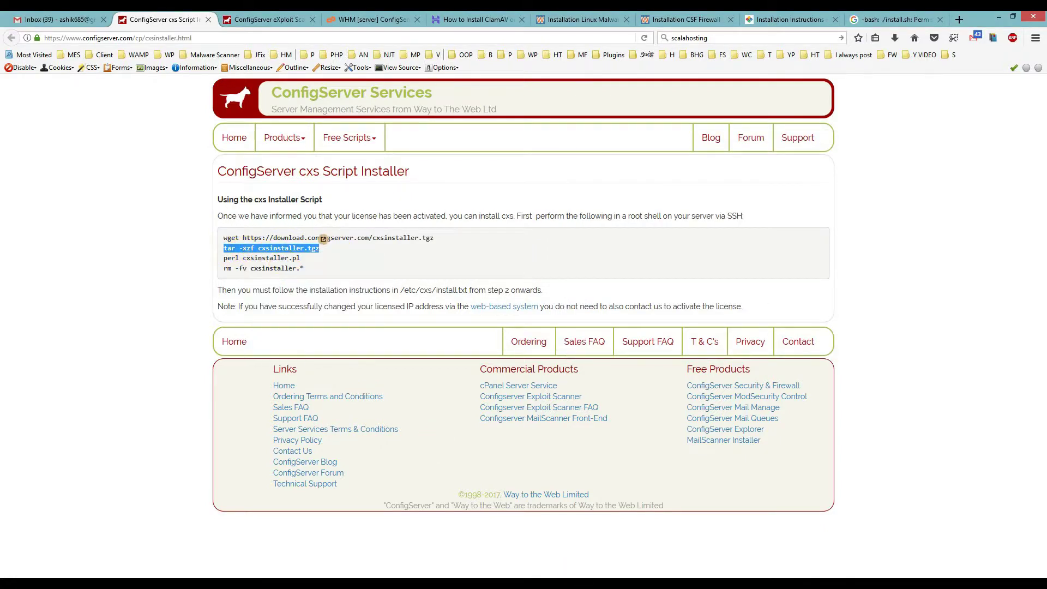
pyautogui.click(576, 574)
pyautogui.click(753, 290)
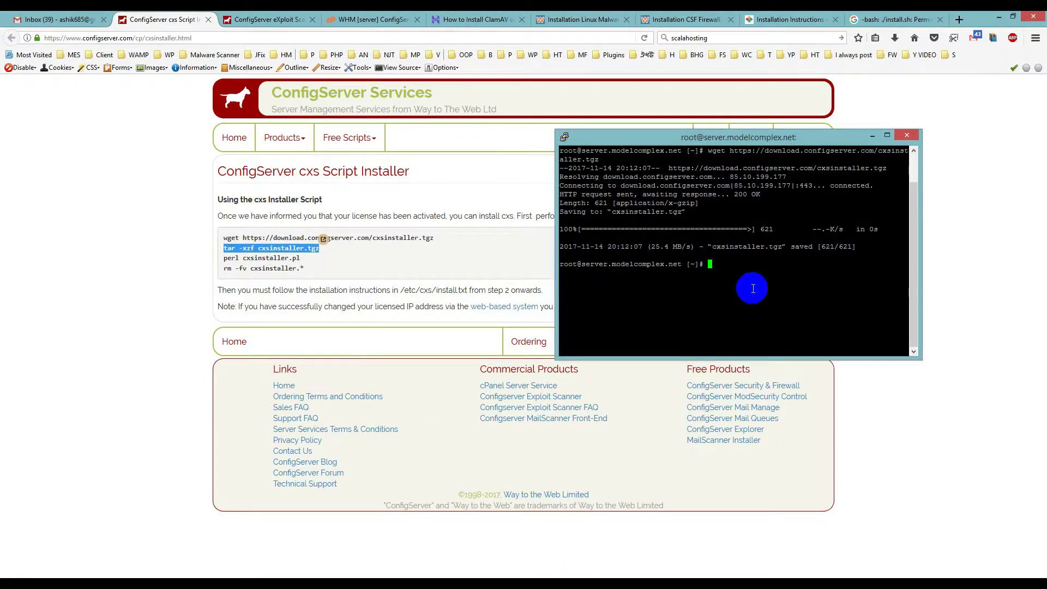
pyautogui.rightClick(807, 284)
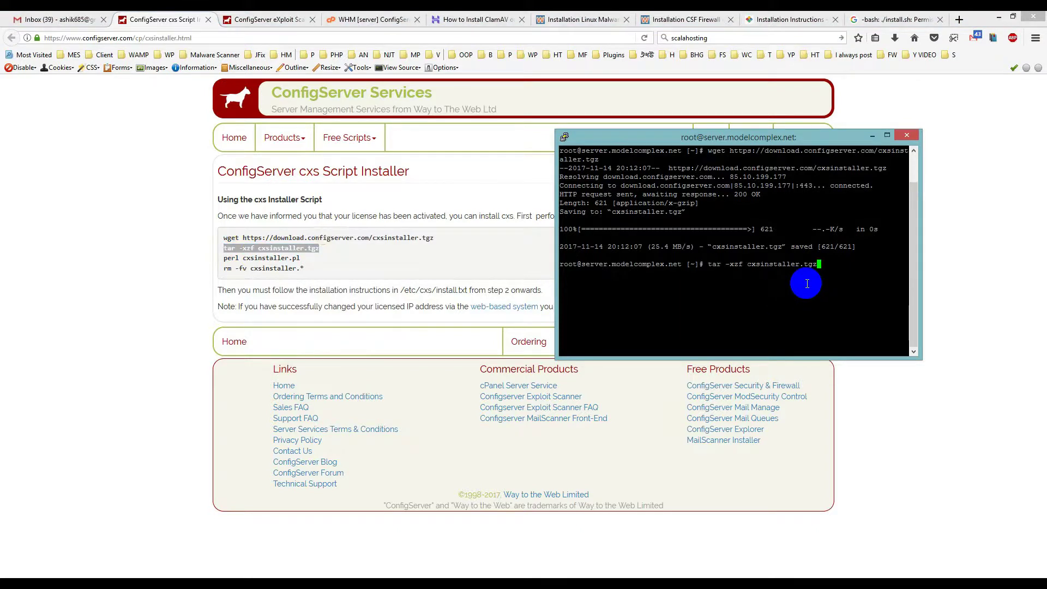
pyautogui.press('Return')
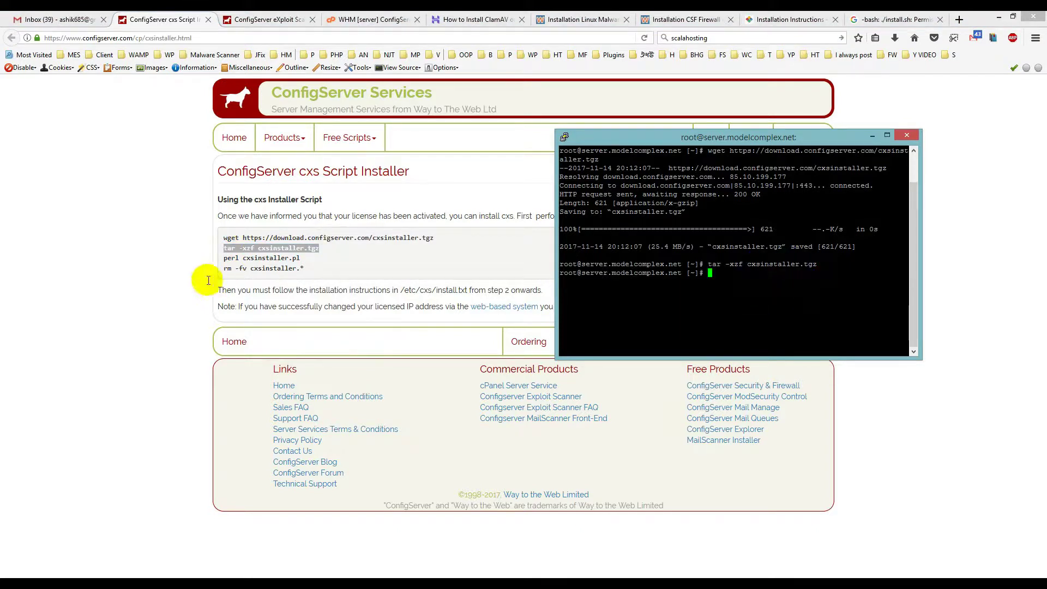
# - Run 'perl cxsinstaller.pl' until cxs v7.03 reports Installation Completed
pyautogui.moveTo(301, 258); pyautogui.dragTo(223, 260)
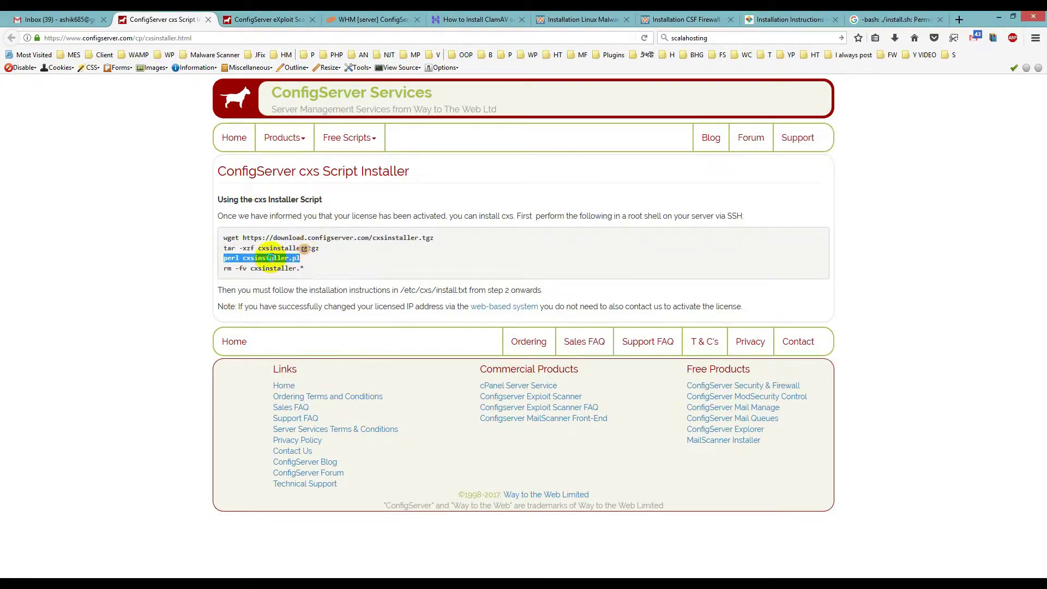
pyautogui.rightClick(287, 262)
pyautogui.click(297, 266)
pyautogui.click(646, 569)
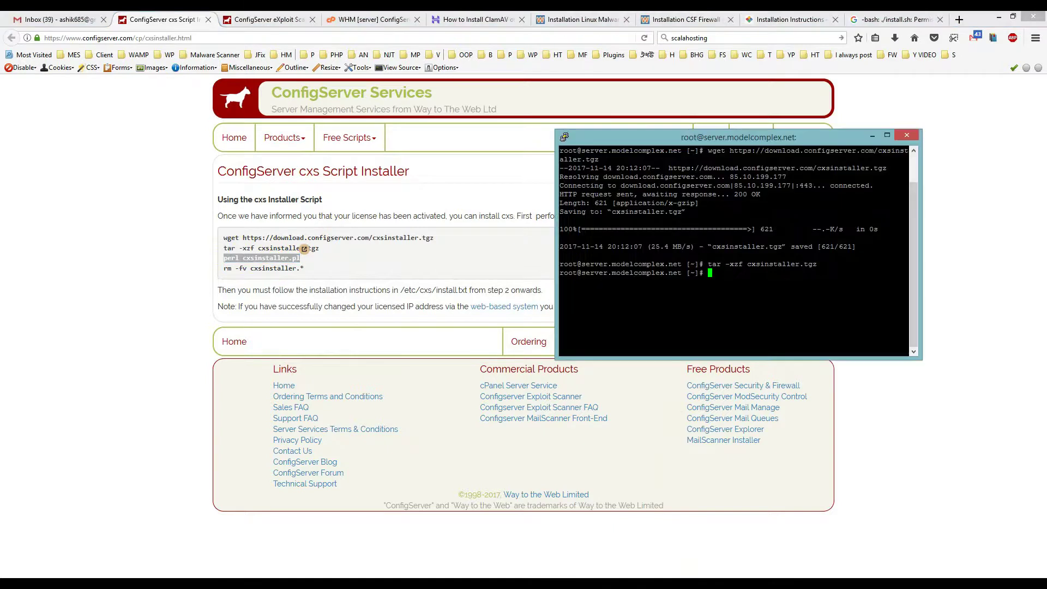
pyautogui.rightClick(722, 319)
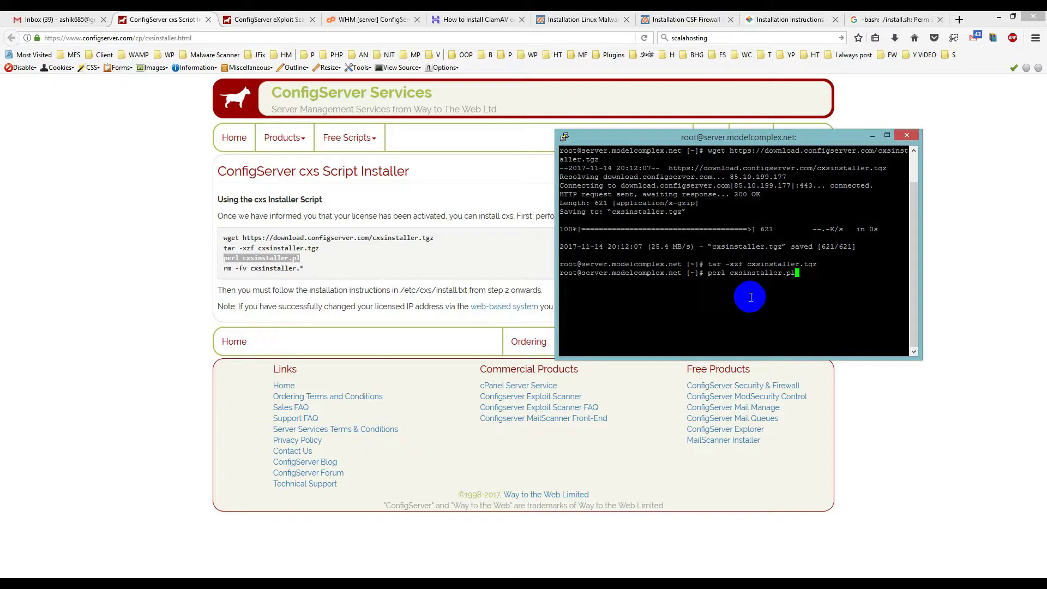
pyautogui.press('Return')
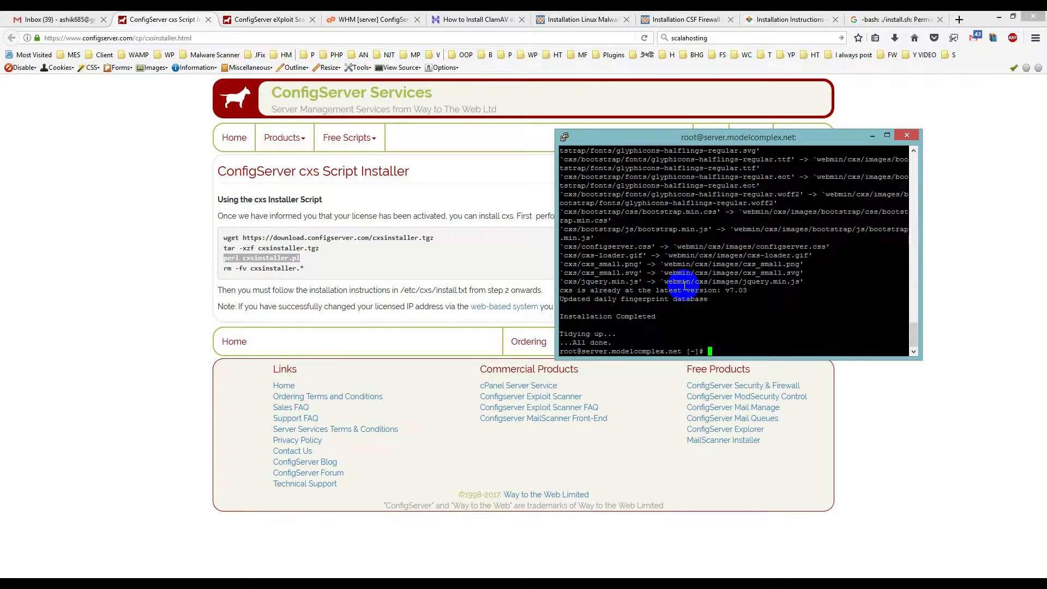
pyautogui.moveTo(304, 269); pyautogui.dragTo(223, 268)
pyautogui.rightClick(245, 269)
# - Delete the installer leftovers with 'rm -fv cxsinstaller.*' and return to the browser
pyautogui.click(271, 282)
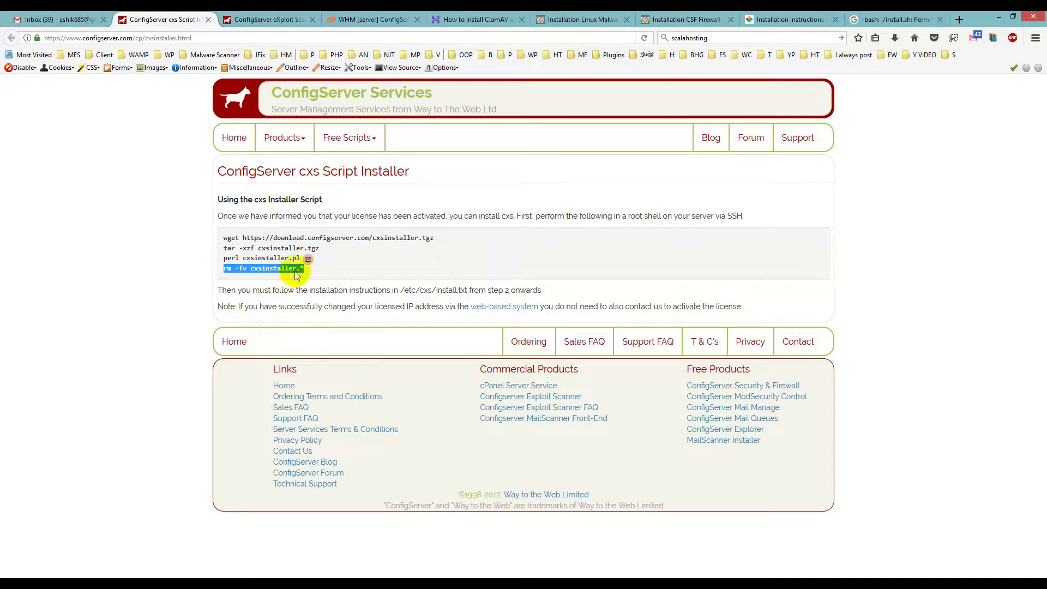
pyautogui.click(604, 546)
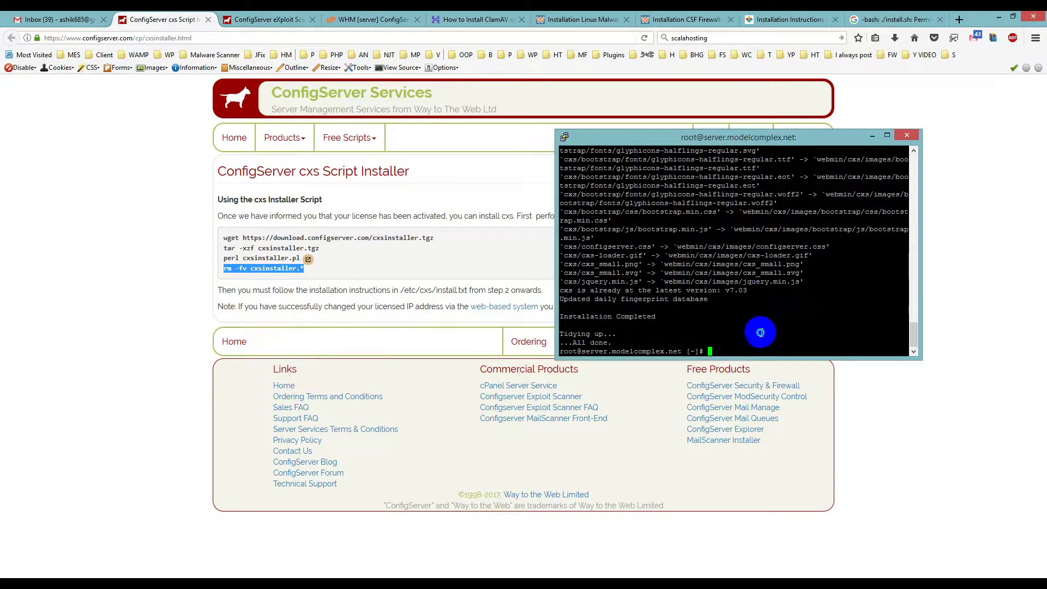
pyautogui.rightClick(826, 312)
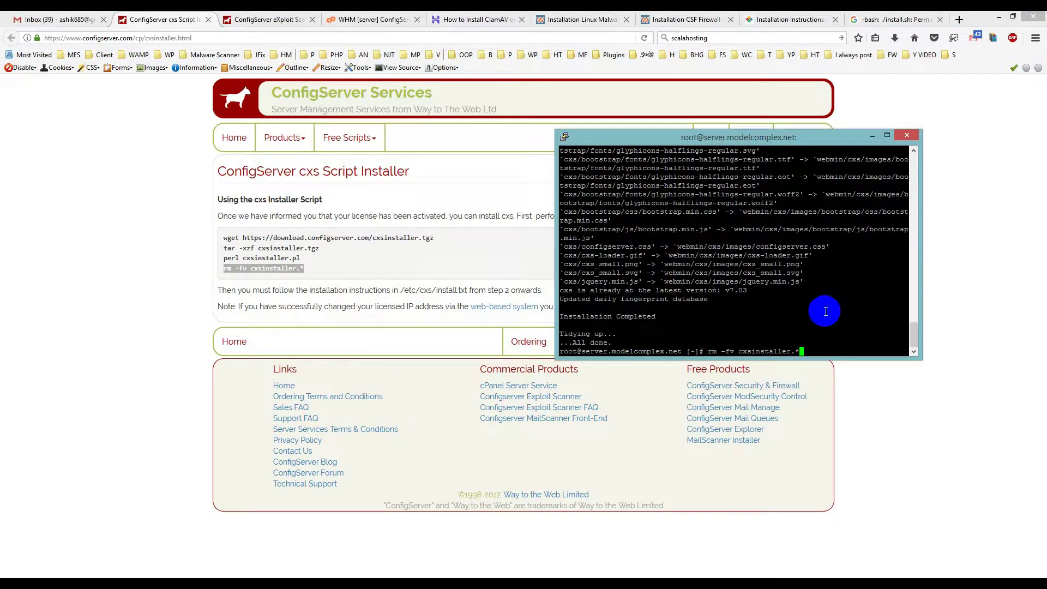
pyautogui.press('Return')
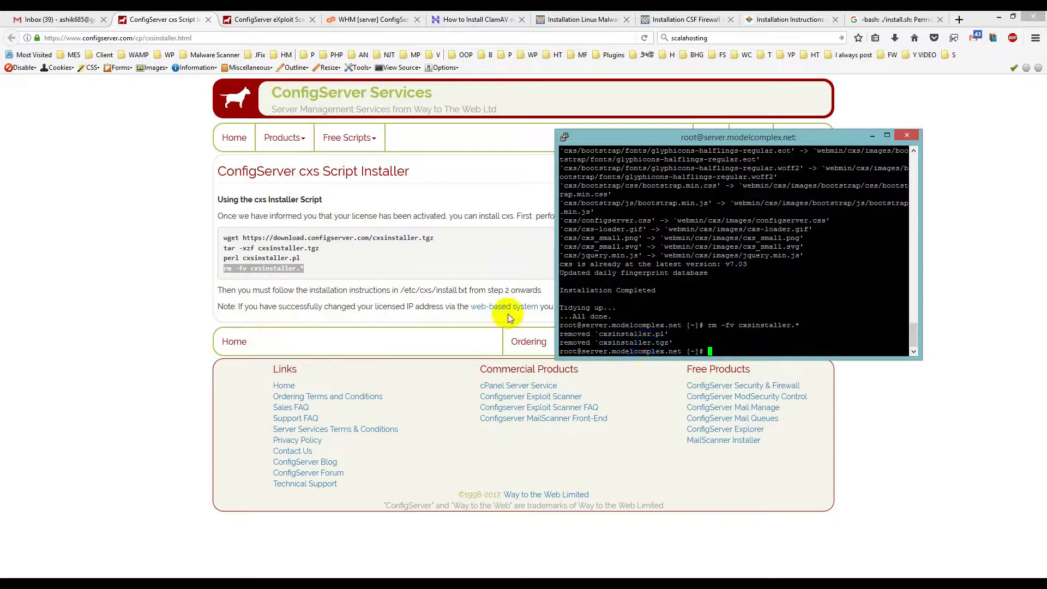
pyautogui.click(409, 259)
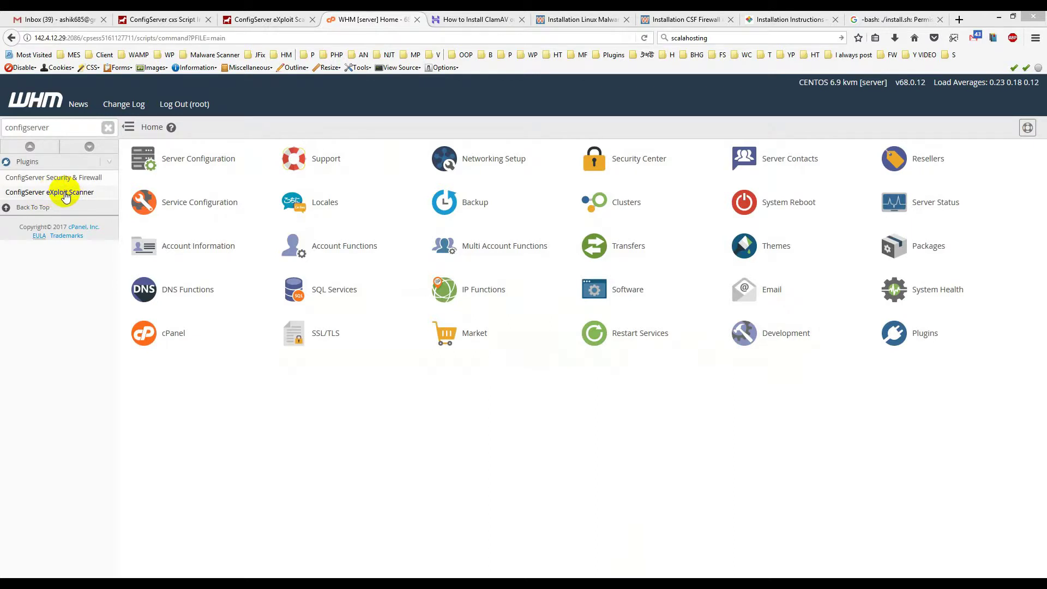
# - Open the ConfigServer eXploit Scanner plugin from the WHM sidebar
pyautogui.click(66, 195)
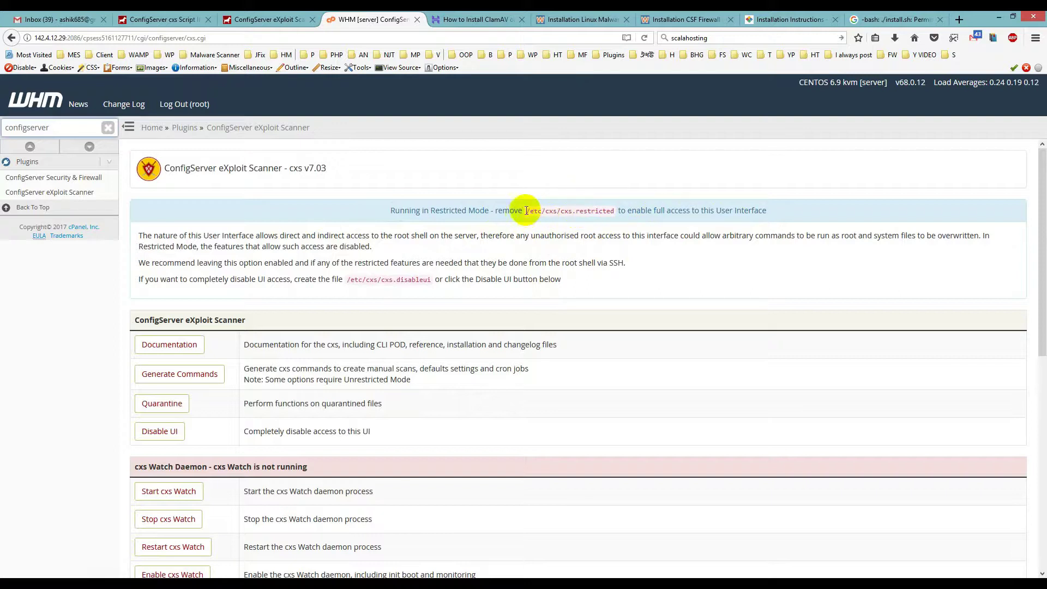
# - Copy the /etc/cxs path from the WHM banner and change into /etc/cxs in the terminal
pyautogui.moveTo(526, 210); pyautogui.dragTo(624, 210)
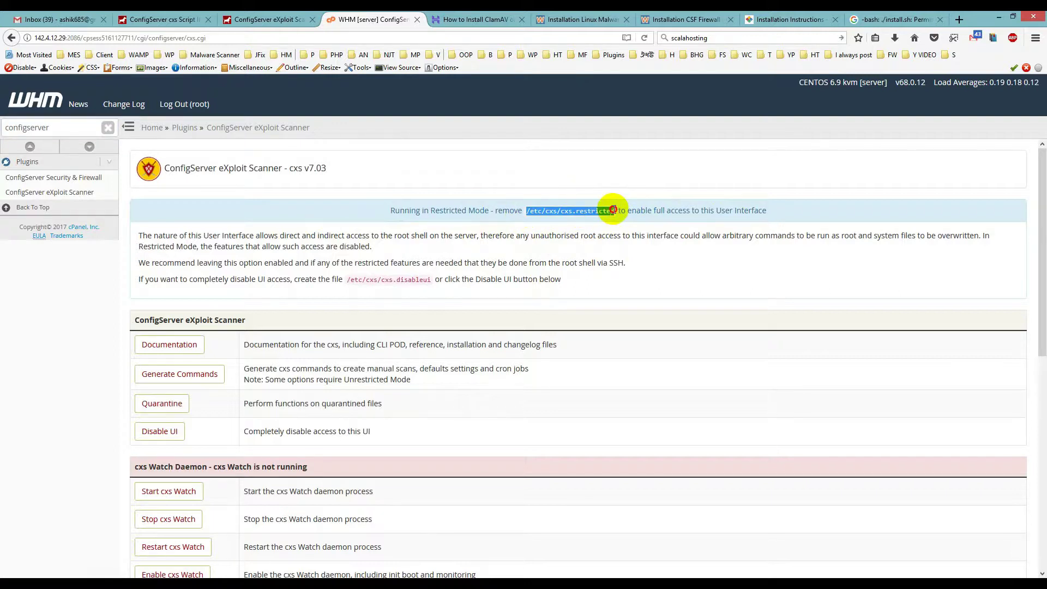
pyautogui.rightClick(593, 212)
pyautogui.click(614, 221)
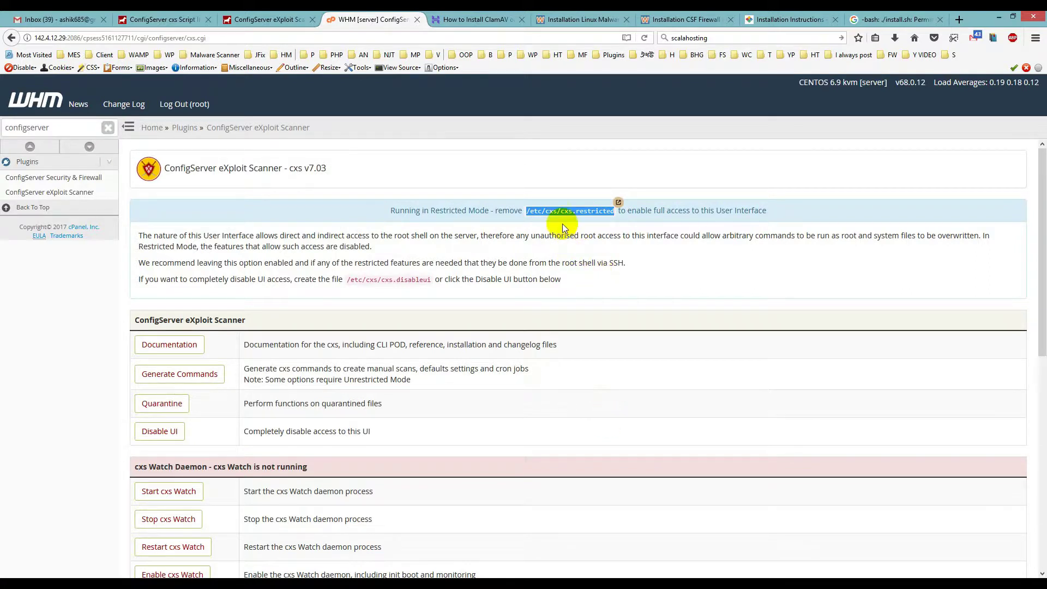
pyautogui.moveTo(526, 211); pyautogui.dragTo(559, 210)
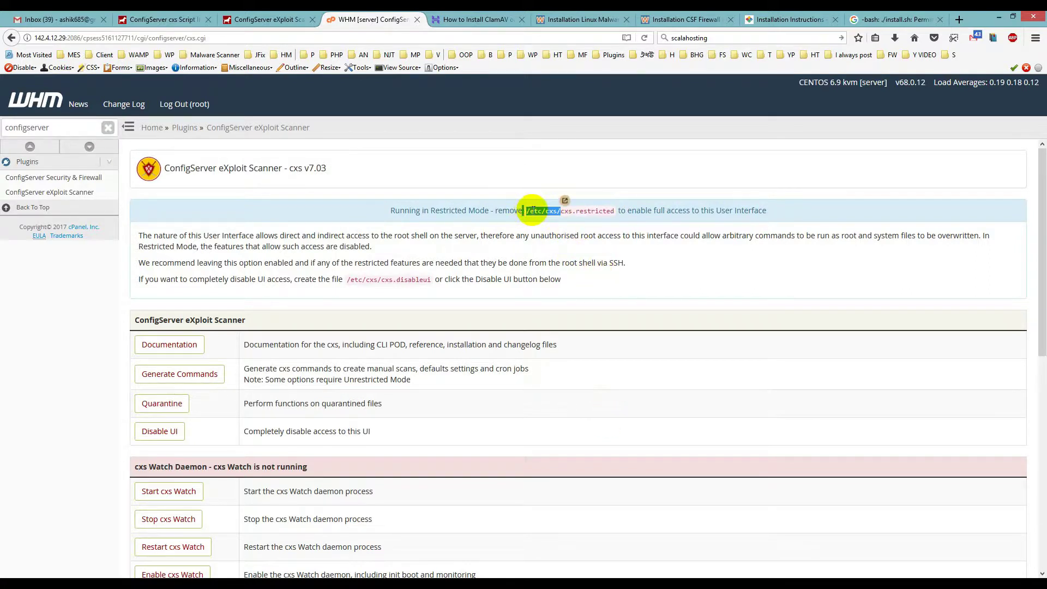
pyautogui.hotkey('alt', 'Tab')
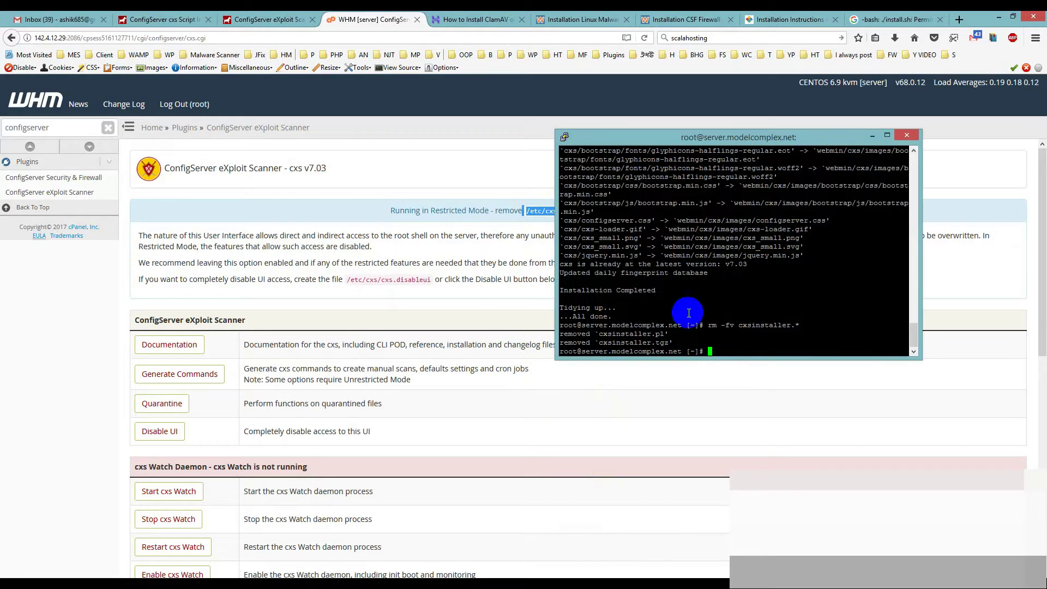
pyautogui.write('cd ')
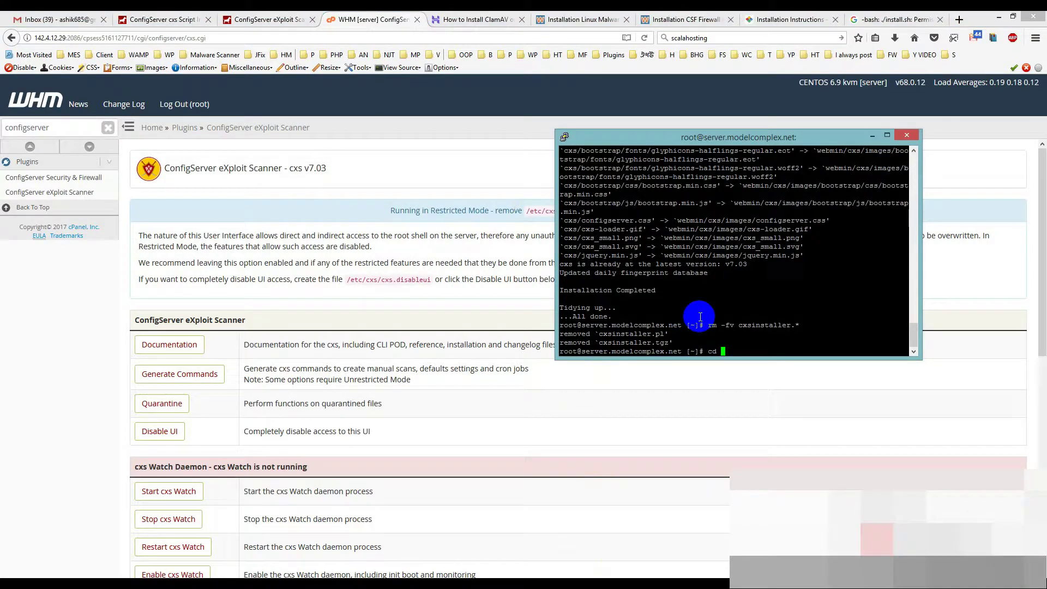
pyautogui.write('/')
pyautogui.click(1035, 506)
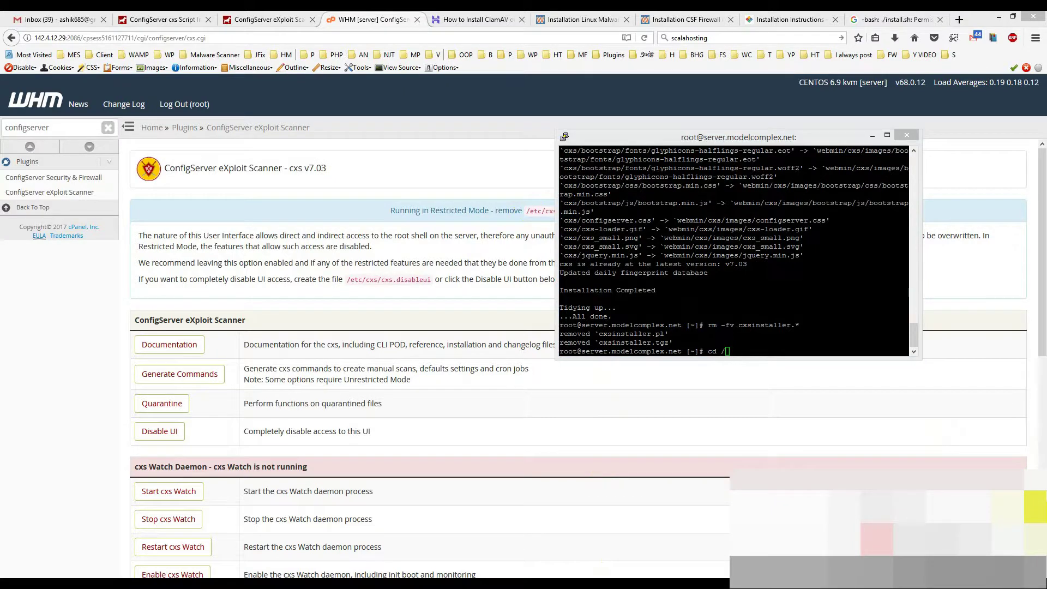
pyautogui.click(819, 352)
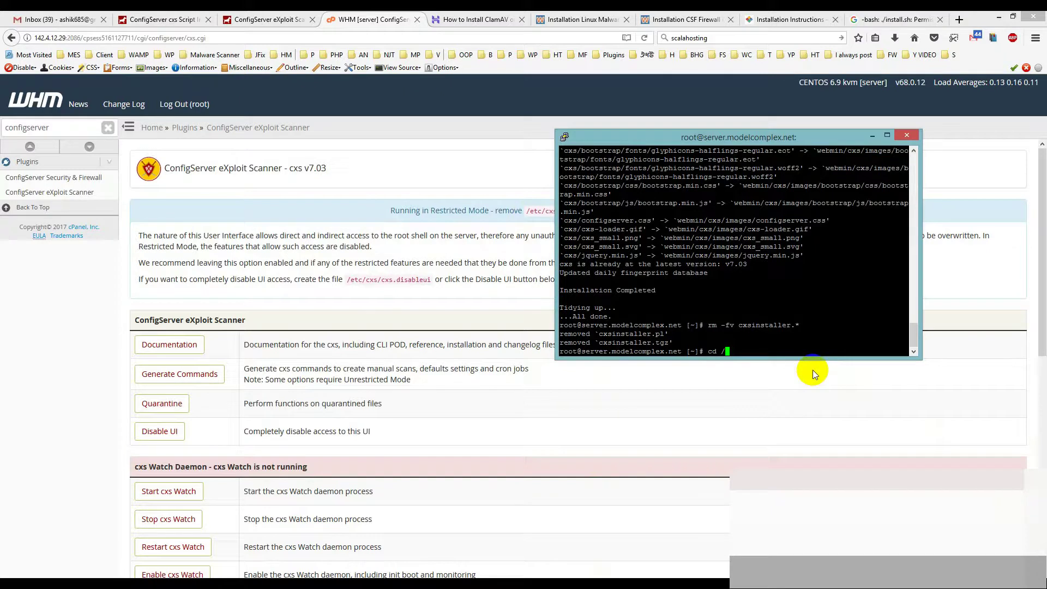
pyautogui.write('etc')
pyautogui.write('/')
pyautogui.write('cxs')
pyautogui.press('Return')
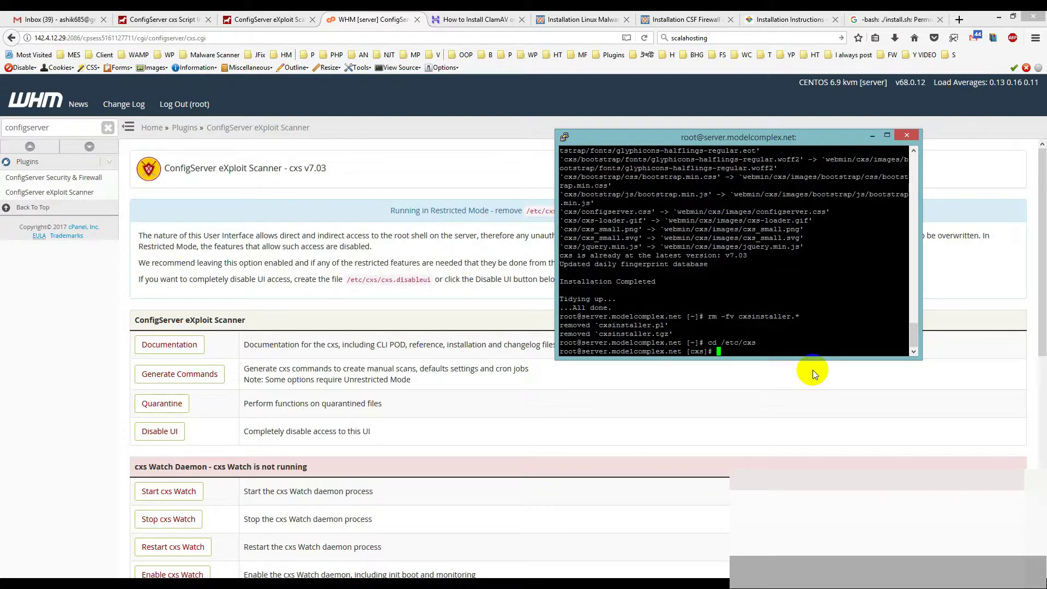
pyautogui.write('rm ')
pyautogui.write('-rf')
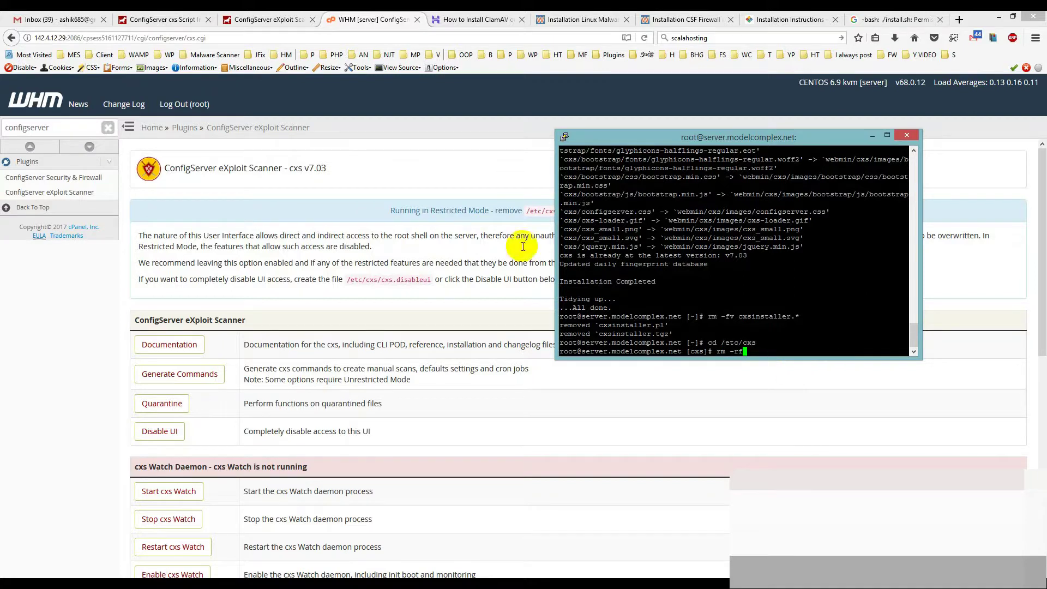
# - Remove the file with 'rm -rf cxs.restricted', pasting its name from the banner
pyautogui.click(522, 205)
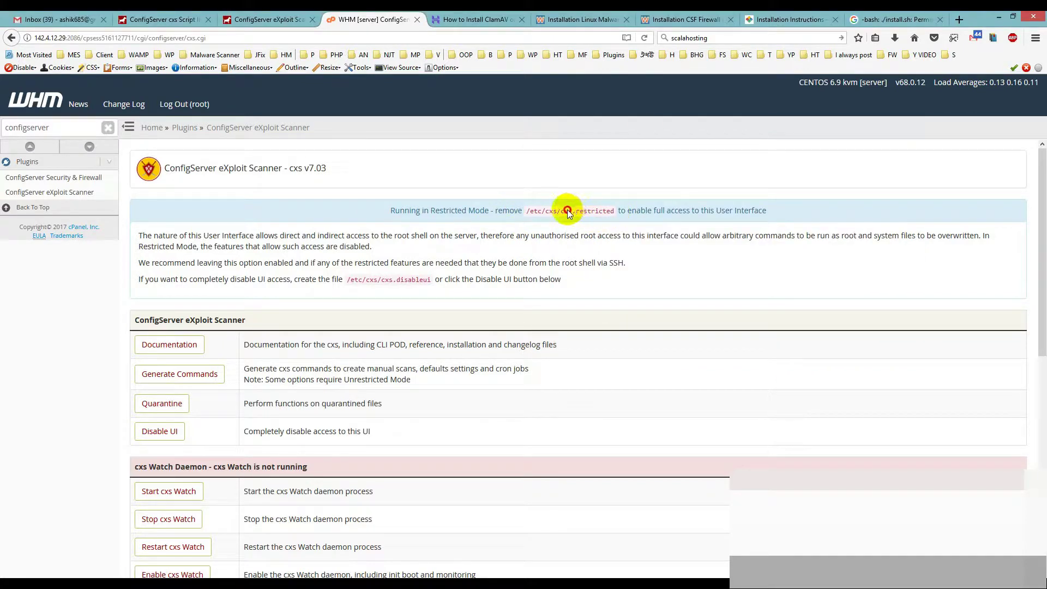
pyautogui.moveTo(561, 212); pyautogui.dragTo(617, 211)
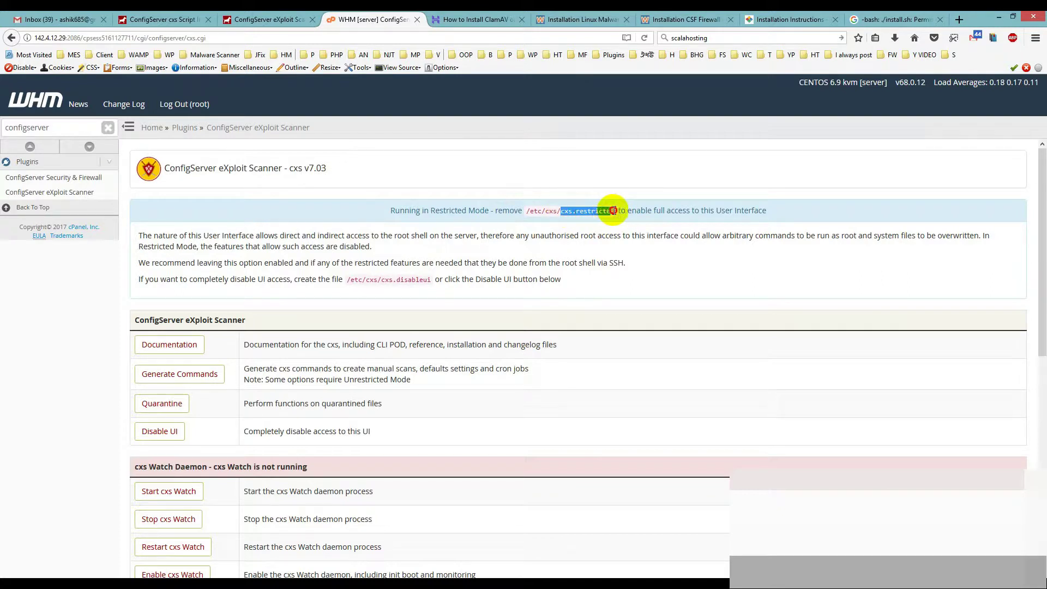
pyautogui.moveTo(620, 210); pyautogui.dragTo(615, 210)
pyautogui.rightClick(607, 213)
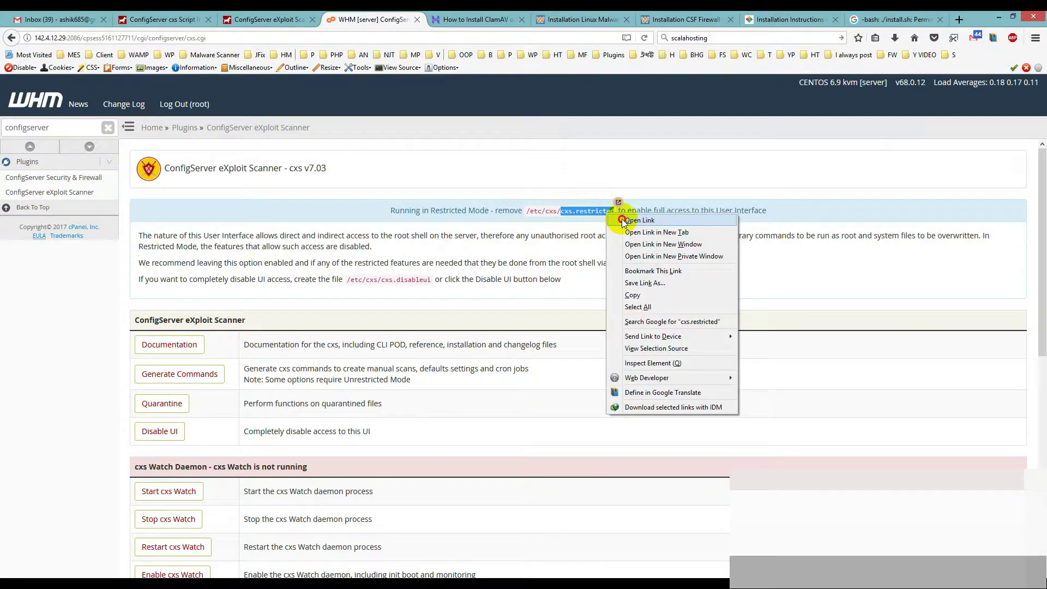
pyautogui.click(635, 297)
pyautogui.hotkey('alt', 'Tab')
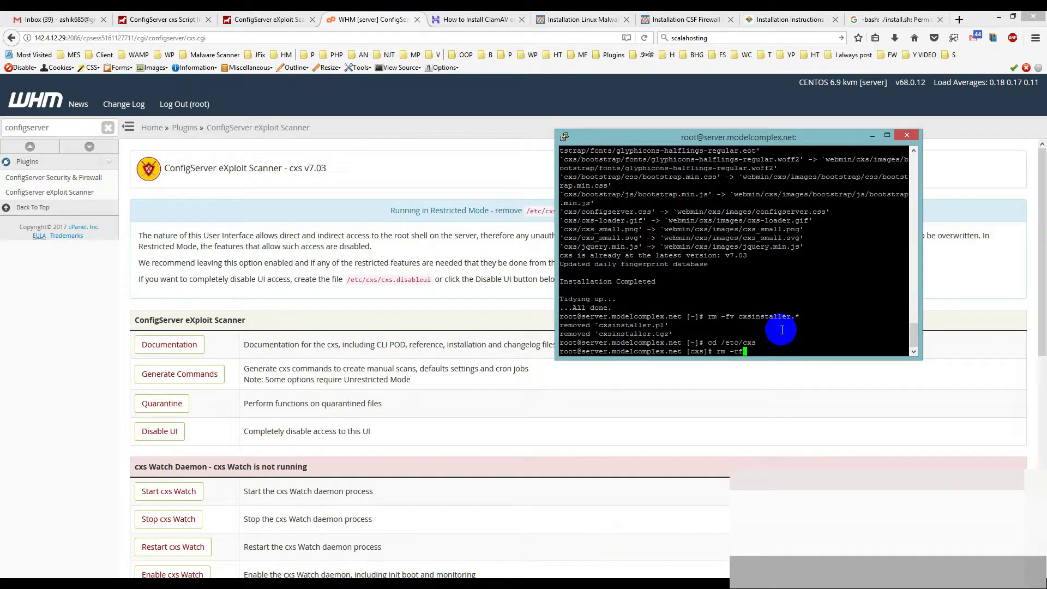
pyautogui.write('rm -rf')
pyautogui.rightClick(776, 345)
pyautogui.press('Return')
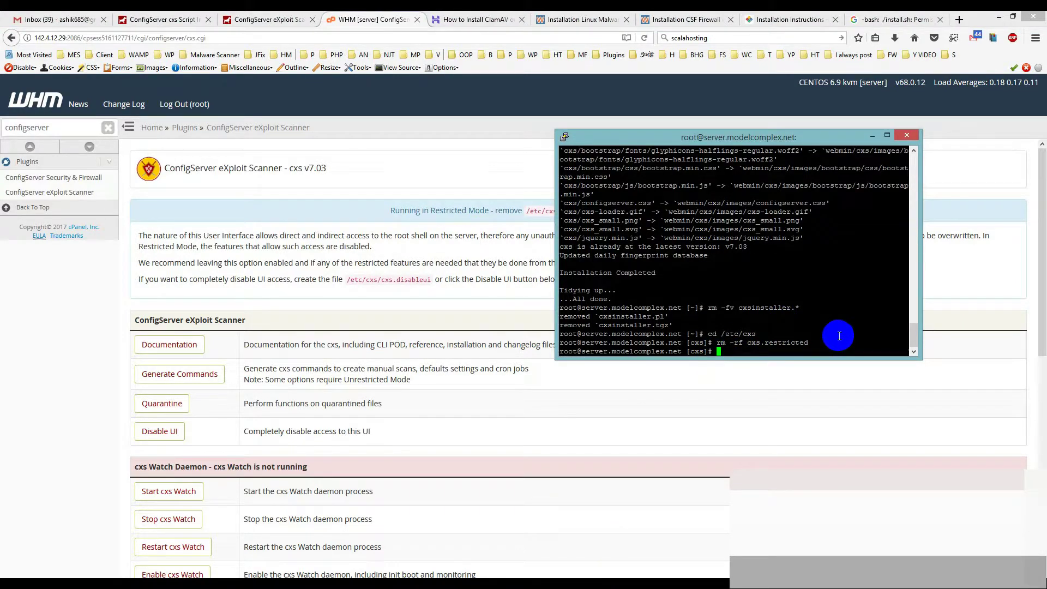
pyautogui.click(375, 288)
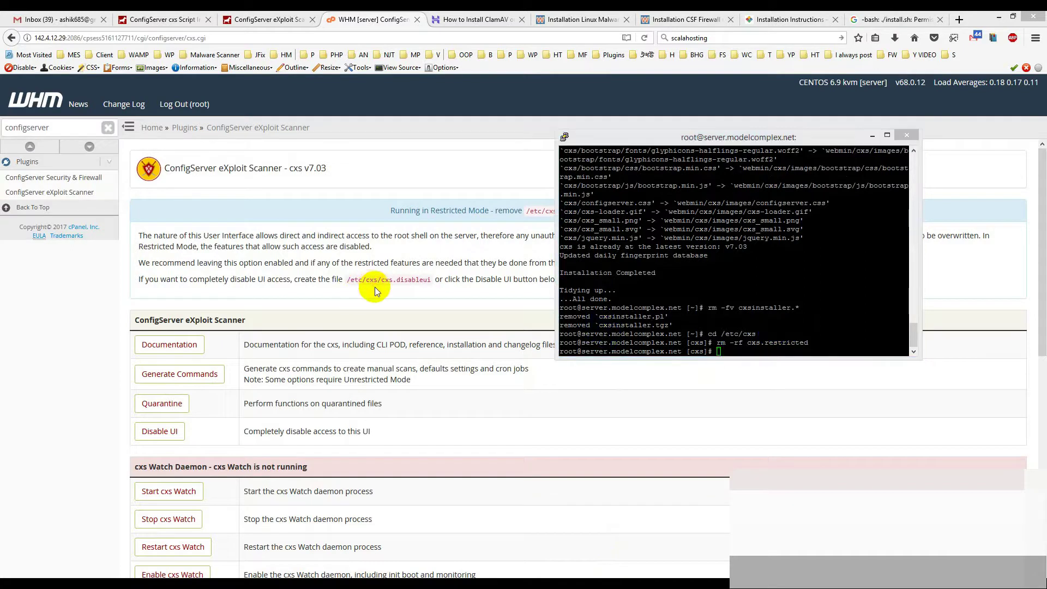
# - Reload the ConfigServer eXploit Scanner page so it reports Unrestricted Mode
pyautogui.click(74, 192)
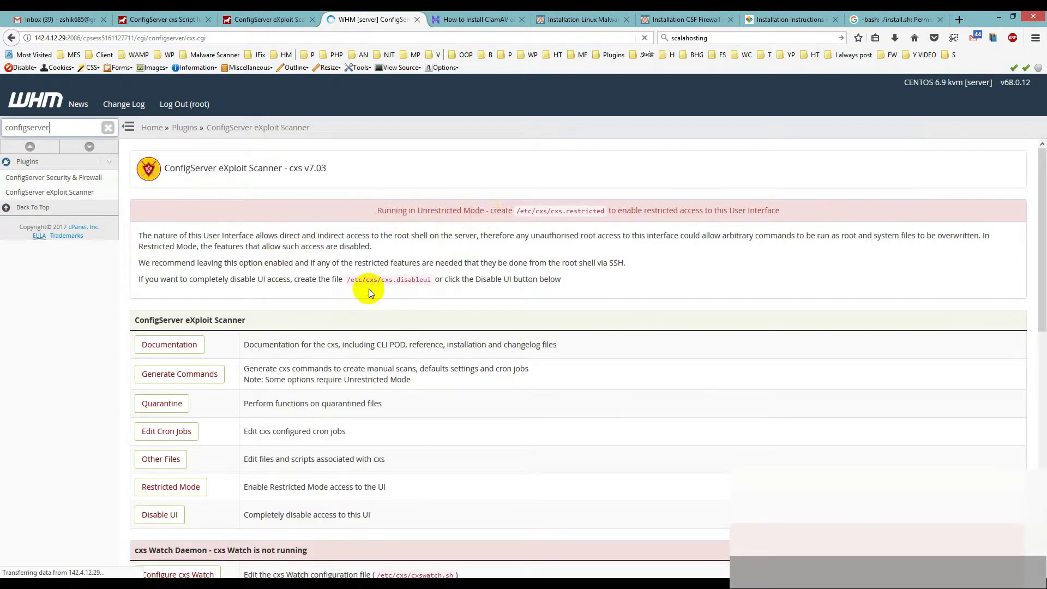
pyautogui.scroll(-2, 364, 291)
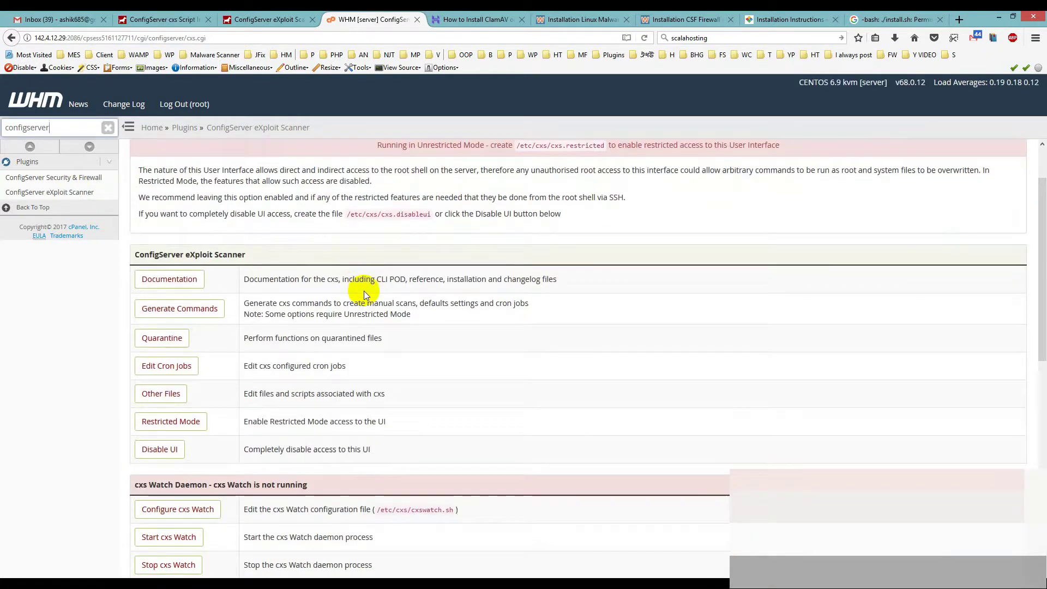
pyautogui.scroll(-2, 364, 291)
pyautogui.scroll(1, 363, 290)
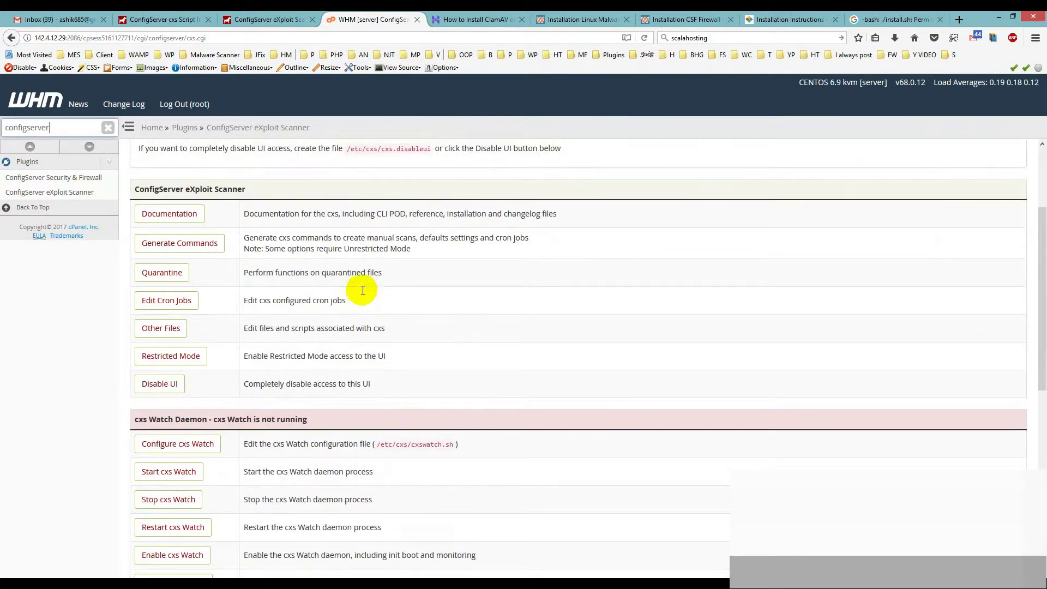
pyautogui.scroll(-2, 376, 450)
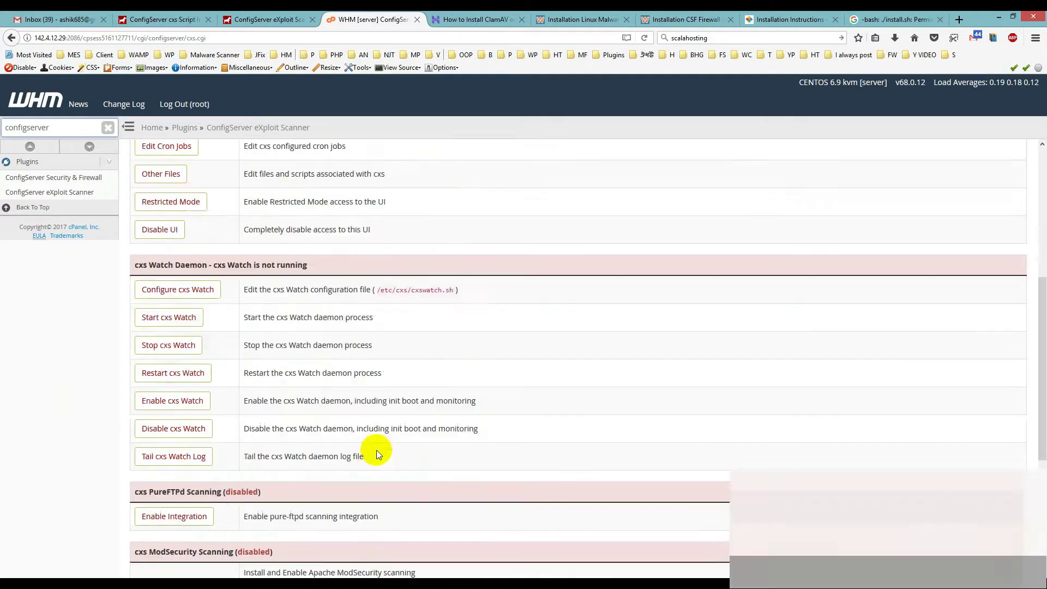
pyautogui.scroll(-2, 377, 450)
pyautogui.scroll(-2, 375, 450)
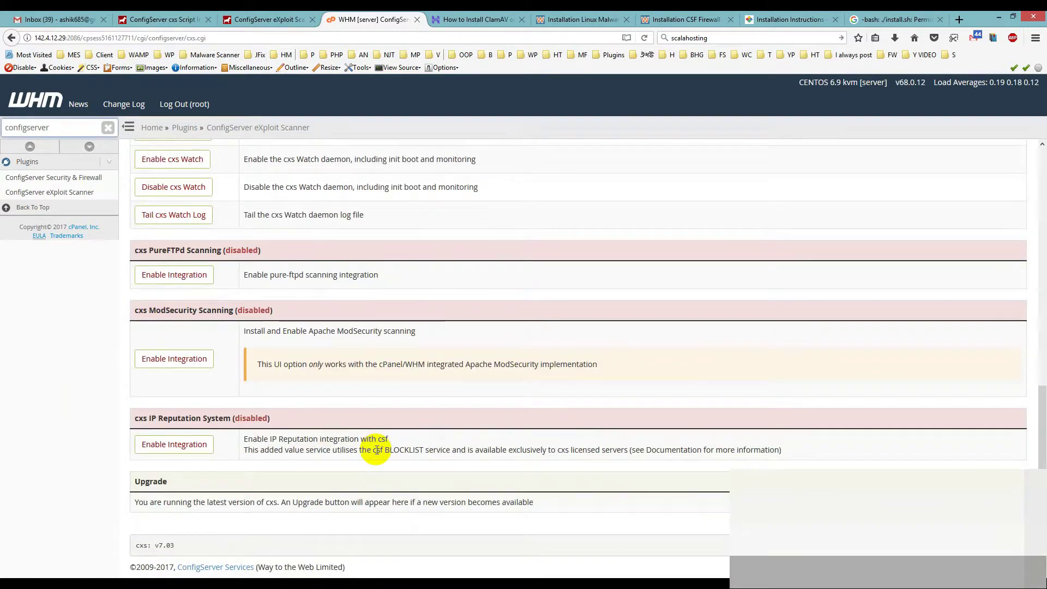
pyautogui.scroll(2, 376, 449)
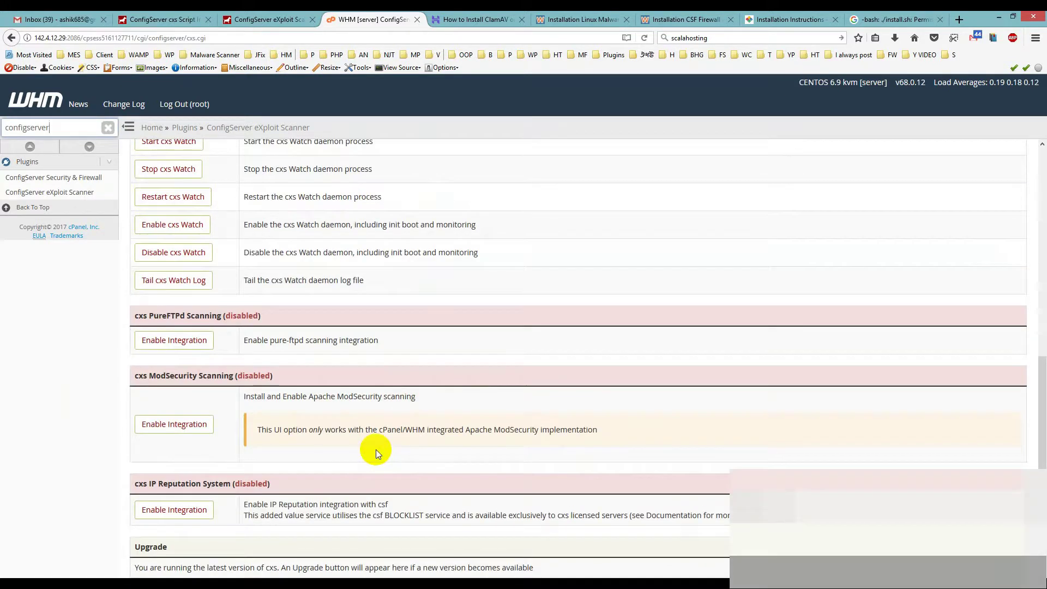
pyautogui.scroll(2, 376, 449)
pyautogui.scroll(2, 376, 450)
pyautogui.scroll(3, 375, 450)
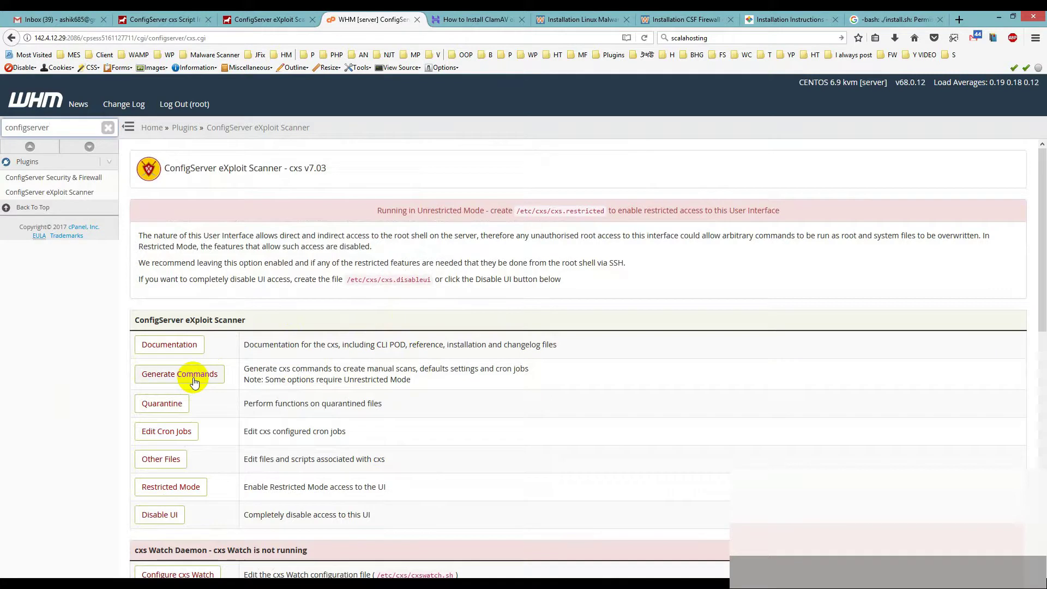
# - In Generate Commands, try the user-range options and settle on scanning a single cPanel user
pyautogui.click(309, 385)
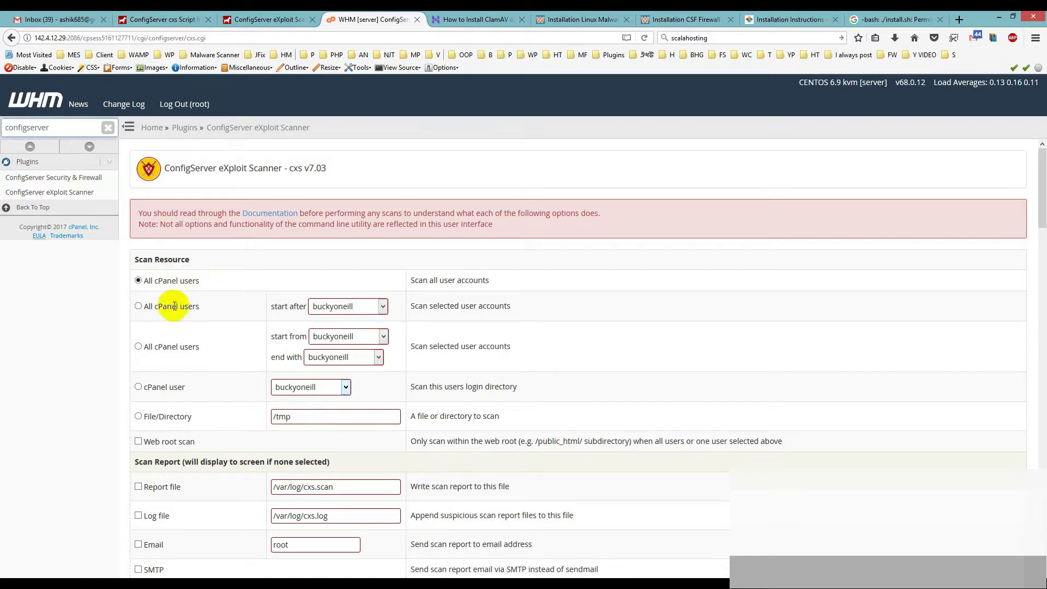
pyautogui.click(138, 307)
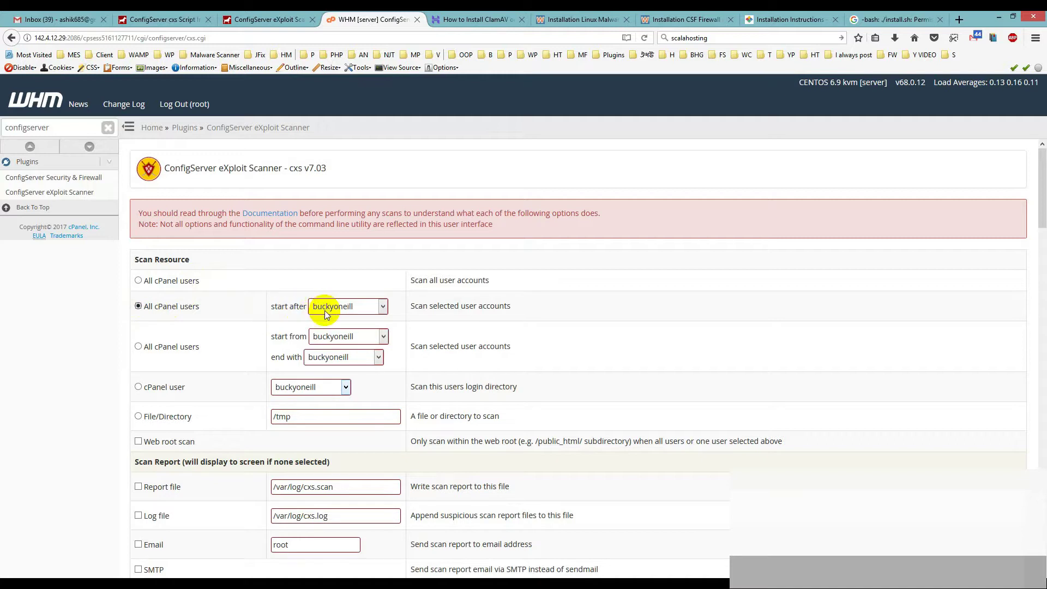
pyautogui.click(138, 346)
pyautogui.click(138, 387)
pyautogui.scroll(-4, 210, 425)
pyautogui.scroll(1, 210, 425)
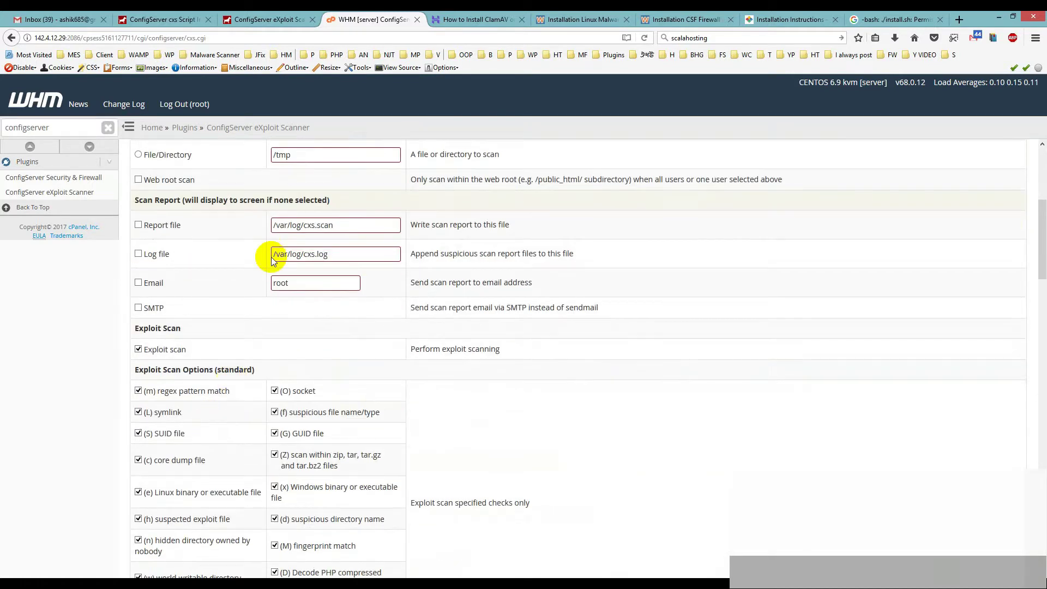
# - Enable emailing the scan report to root and select the address field
pyautogui.click(138, 283)
pyautogui.doubleClick(283, 282)
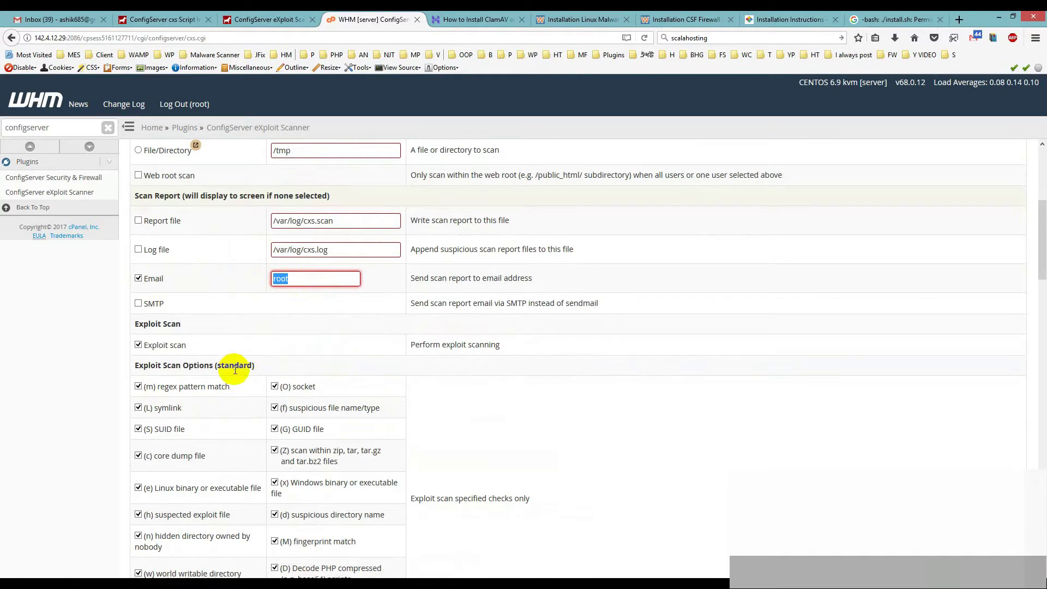
pyautogui.scroll(-3, 246, 344)
pyautogui.scroll(-5, 234, 369)
pyautogui.scroll(-1, 234, 369)
pyautogui.scroll(-4, 234, 369)
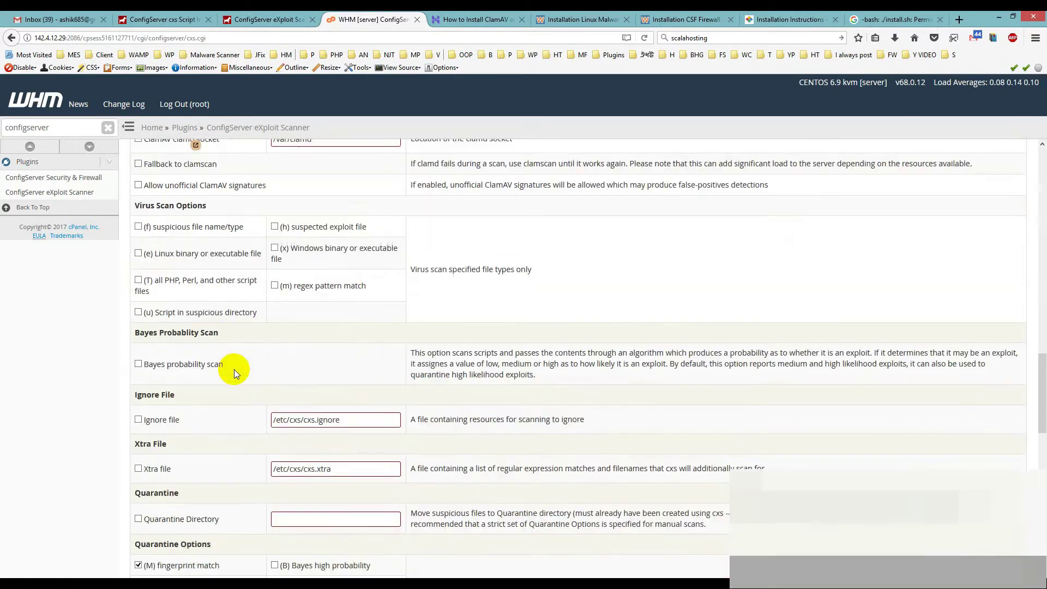
pyautogui.scroll(-1, 234, 369)
pyautogui.scroll(-4, 234, 369)
pyautogui.scroll(-2, 234, 368)
pyautogui.scroll(-3, 234, 369)
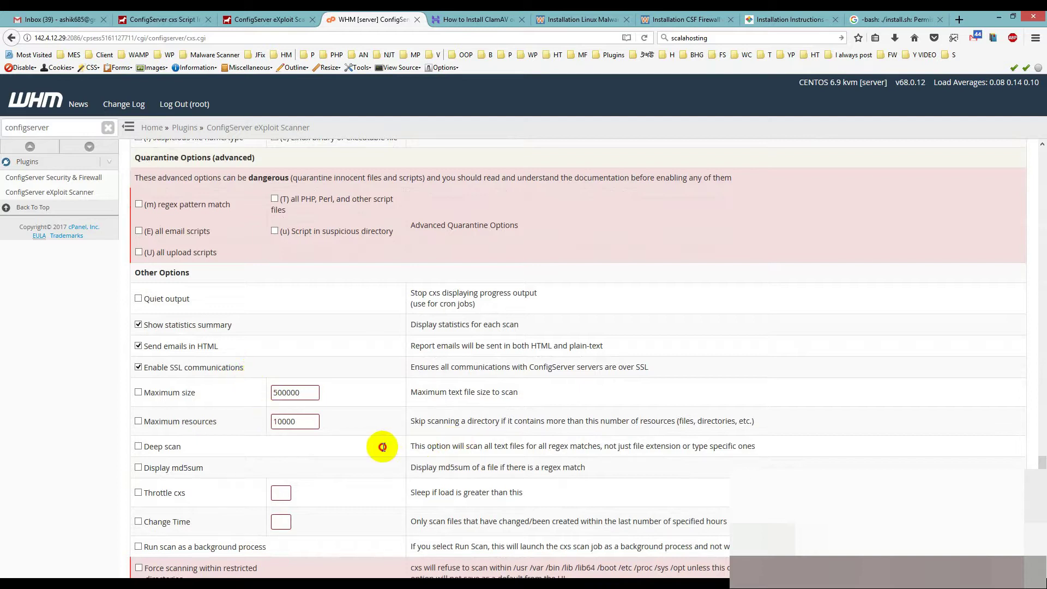
pyautogui.scroll(-1, 382, 445)
pyautogui.scroll(-2, 382, 446)
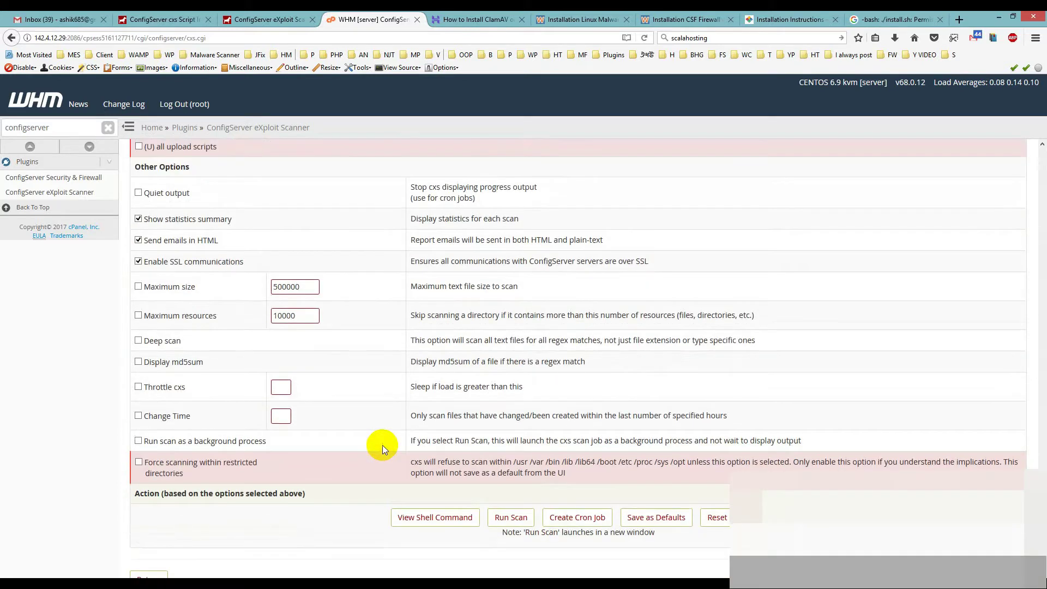
pyautogui.click(138, 441)
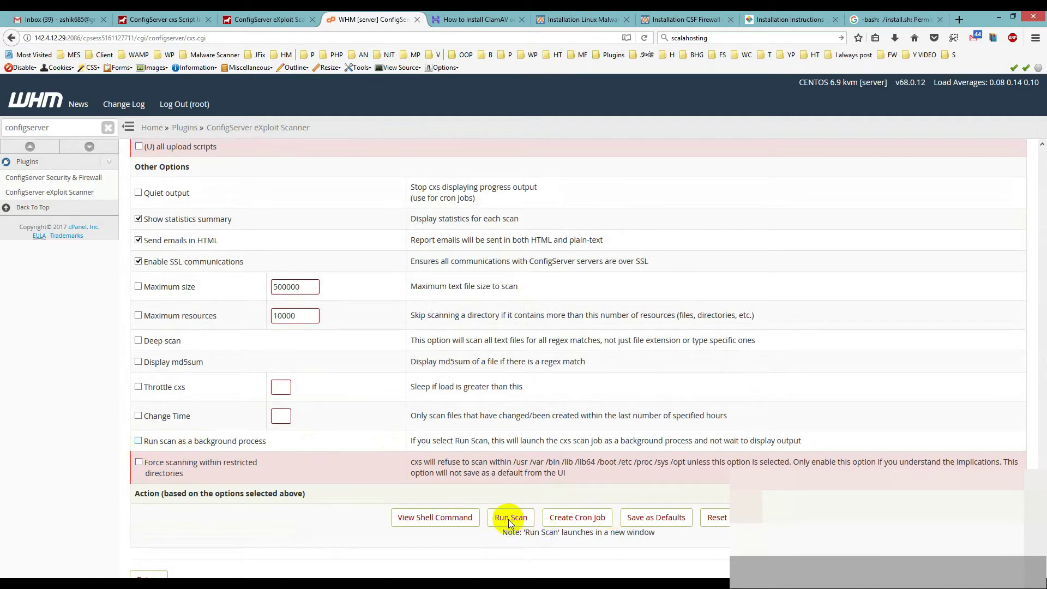